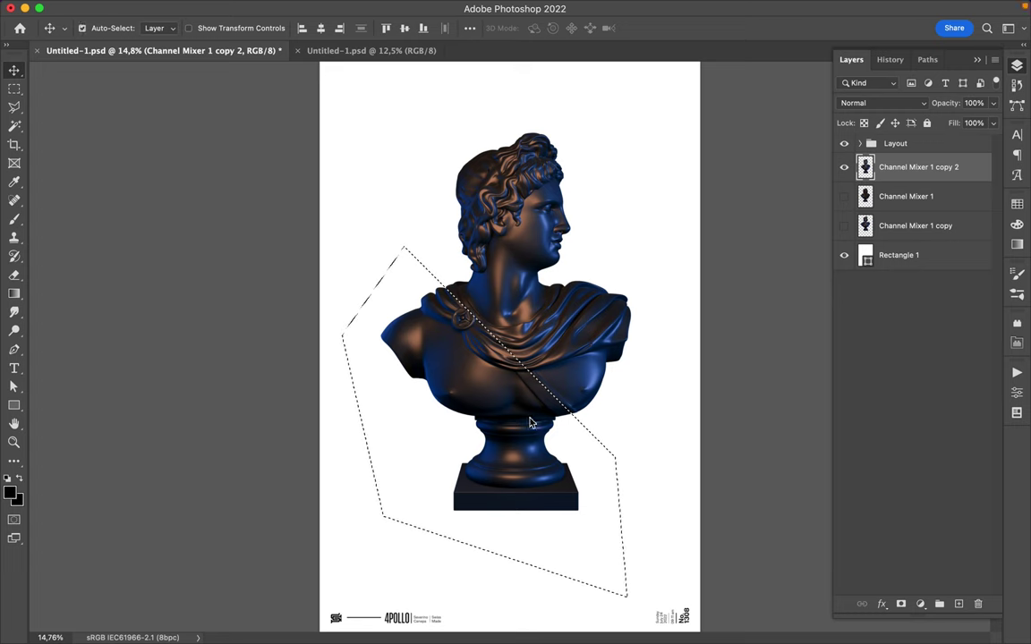
Cut the lower bust piece to its own layer, shift it, and draw a gradient-filled diagonal stripe
{"action": "key", "text": "ctrl+shift+j"}
{"action": "left_click_drag", "start_coordinate": [530, 424], "coordinate": [534, 447]}
{"action": "key", "text": "p"}
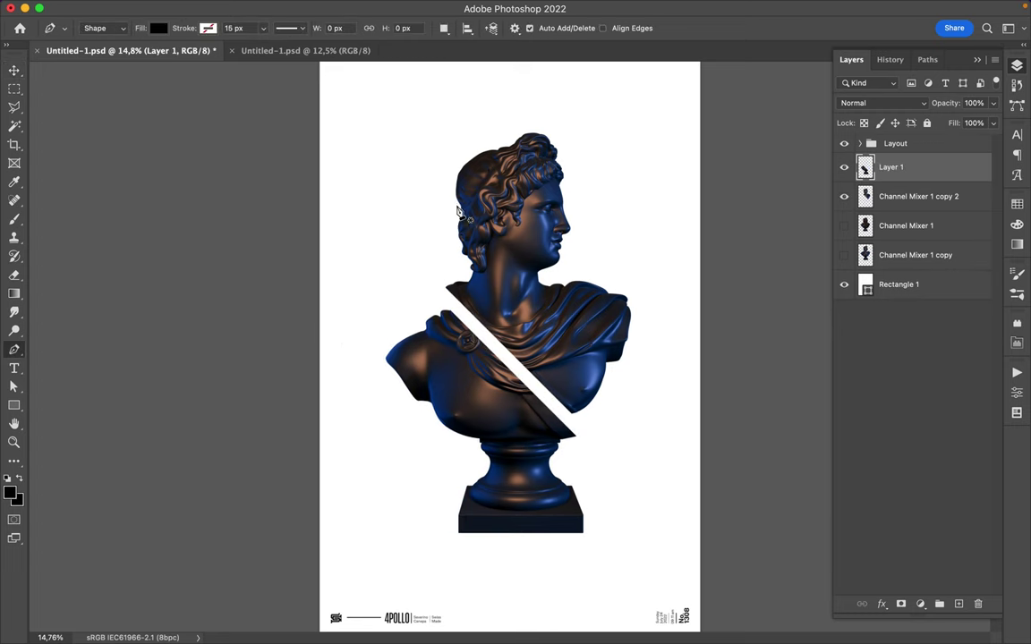
{"action": "left_click", "coordinate": [435, 209]}
{"action": "left_click", "coordinate": [656, 507]}
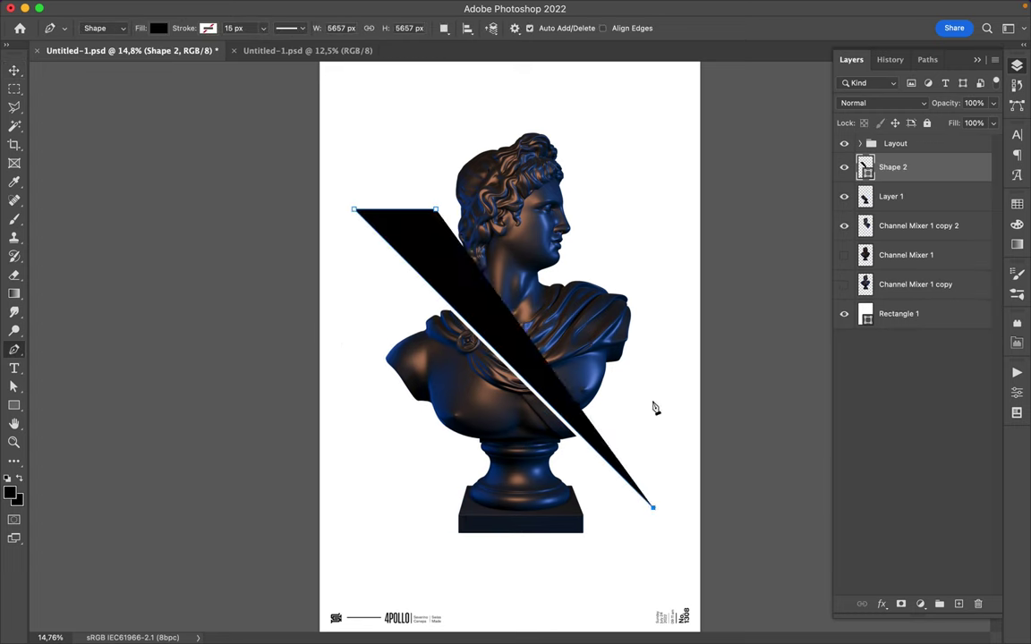
{"action": "left_click", "coordinate": [653, 383]}
{"action": "key", "text": "a"}
{"action": "left_click", "coordinate": [212, 28]}
{"action": "left_click", "coordinate": [180, 56]}
Move the gradient stripe below the bust layers and reposition it across the bust
{"action": "right_click", "coordinate": [895, 167]}
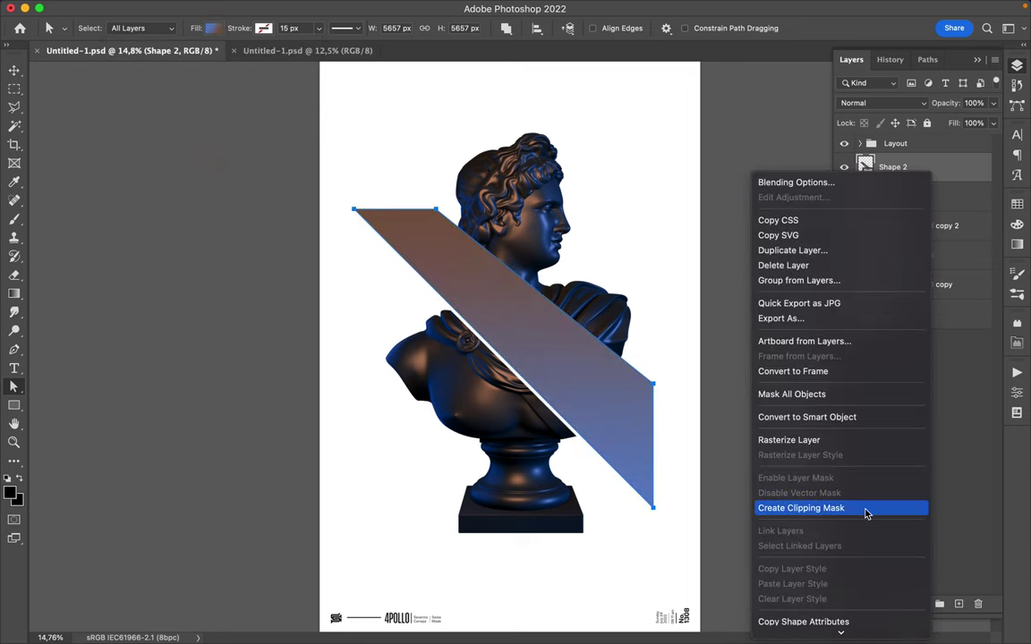
{"action": "key", "text": "Escape"}
{"action": "key", "text": "l"}
{"action": "left_click", "coordinate": [645, 269]}
{"action": "left_click", "coordinate": [615, 190]}
{"action": "left_click", "coordinate": [432, 206]}
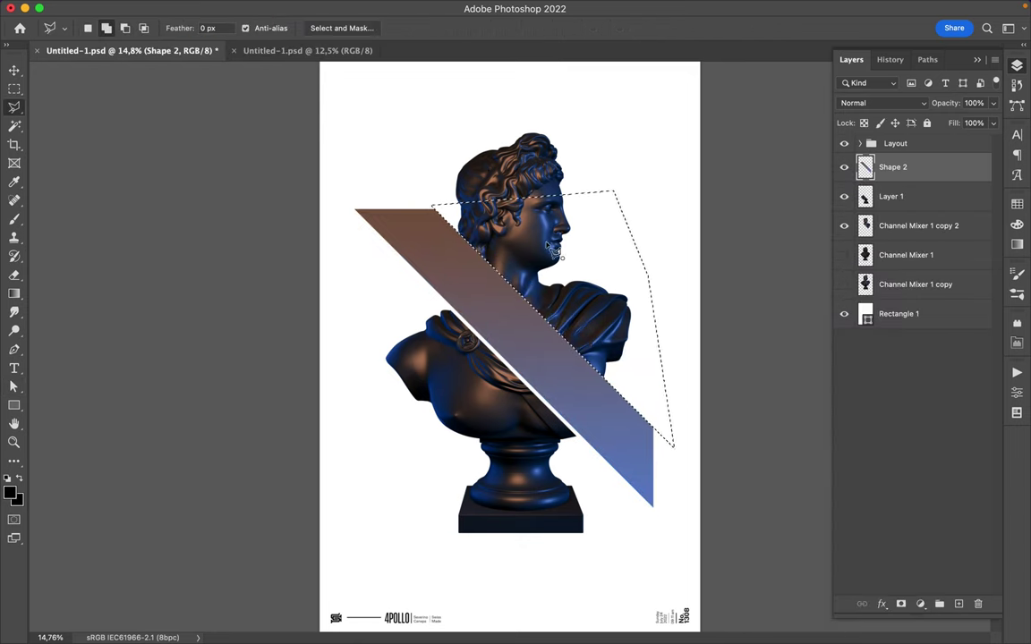
{"action": "key", "text": "v"}
{"action": "left_click_drag", "start_coordinate": [892, 167], "coordinate": [904, 240]}
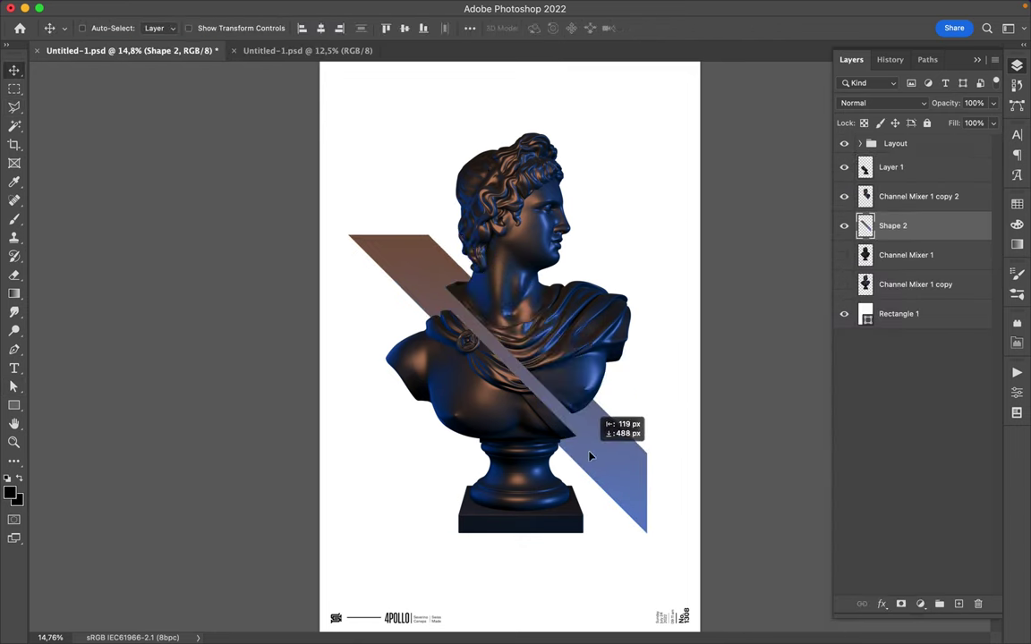
{"action": "mouse_move", "coordinate": [533, 398]}
{"action": "left_mouse_down"}
{"action": "mouse_move", "coordinate": [569, 479]}
{"action": "mouse_move", "coordinate": [521, 443]}
{"action": "left_mouse_up"}
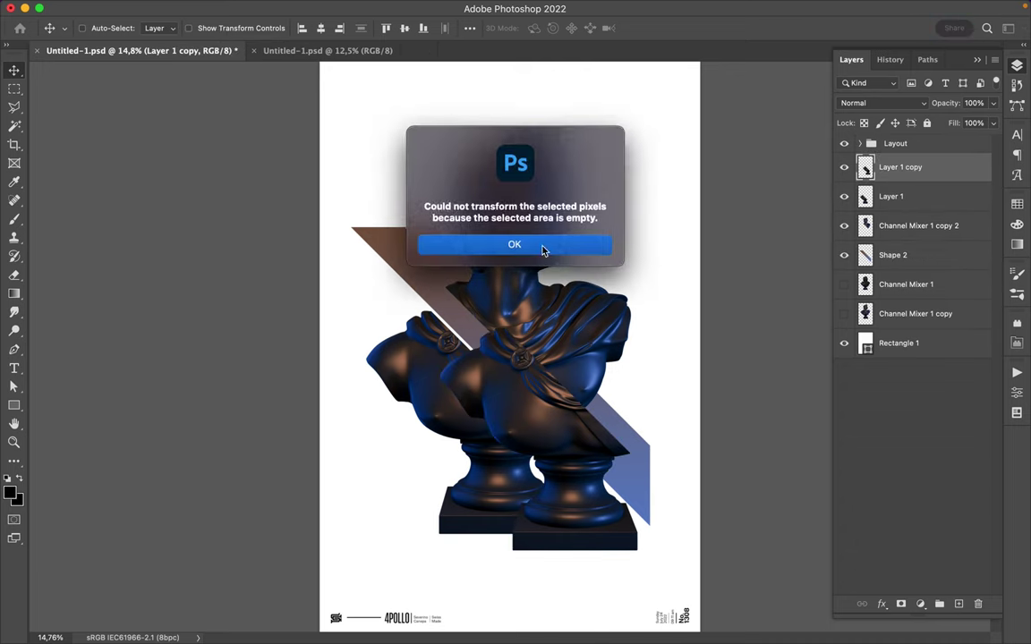
Offset the duplicated lower bust piece to the left and start the second stripe's first corner
{"action": "left_click_drag", "start_coordinate": [442, 420], "coordinate": [451, 422]}
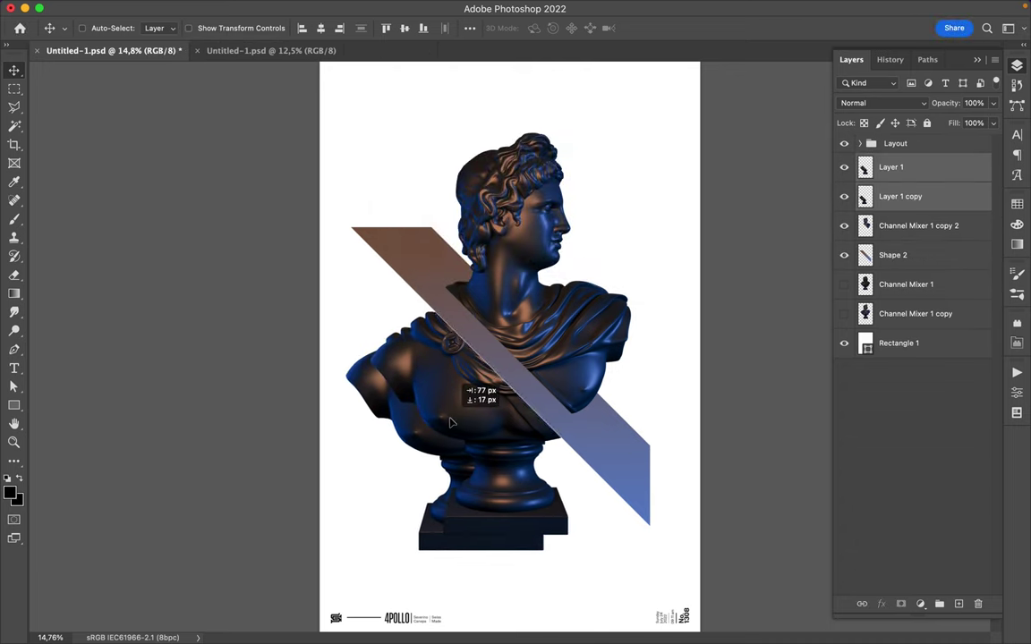
{"action": "key", "text": "p"}
{"action": "left_click_drag", "start_coordinate": [528, 308], "coordinate": [578, 262]}
Close the second Pen stripe to form an X and give it the gradient fill
{"action": "left_click", "coordinate": [528, 309]}
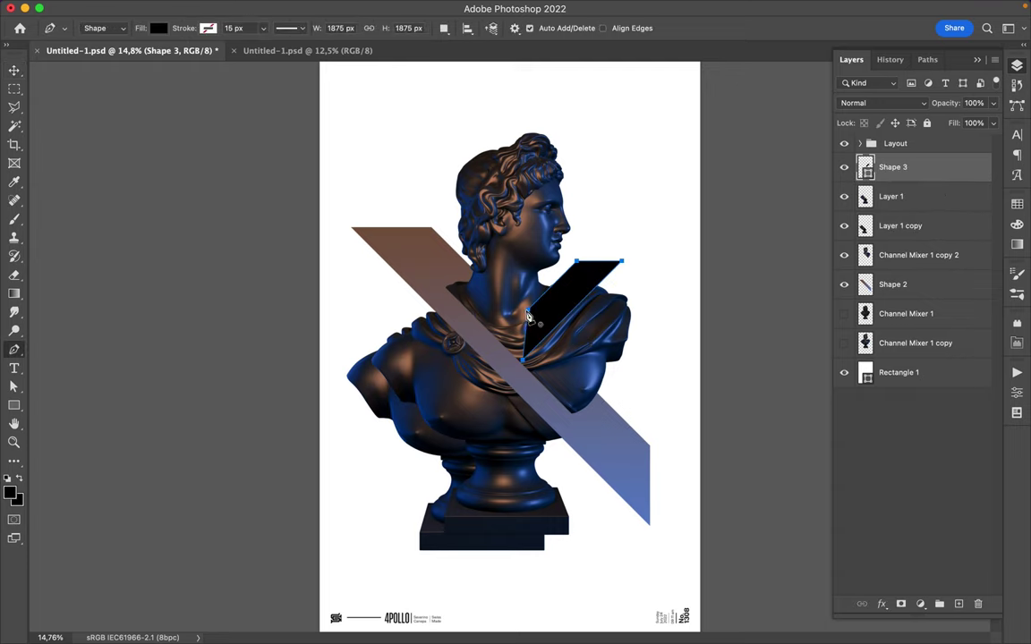
{"action": "left_click", "coordinate": [158, 28]}
{"action": "left_click", "coordinate": [177, 53]}
{"action": "right_click", "coordinate": [851, 147]}
{"action": "key", "text": "Escape"}
{"action": "key", "text": "l"}
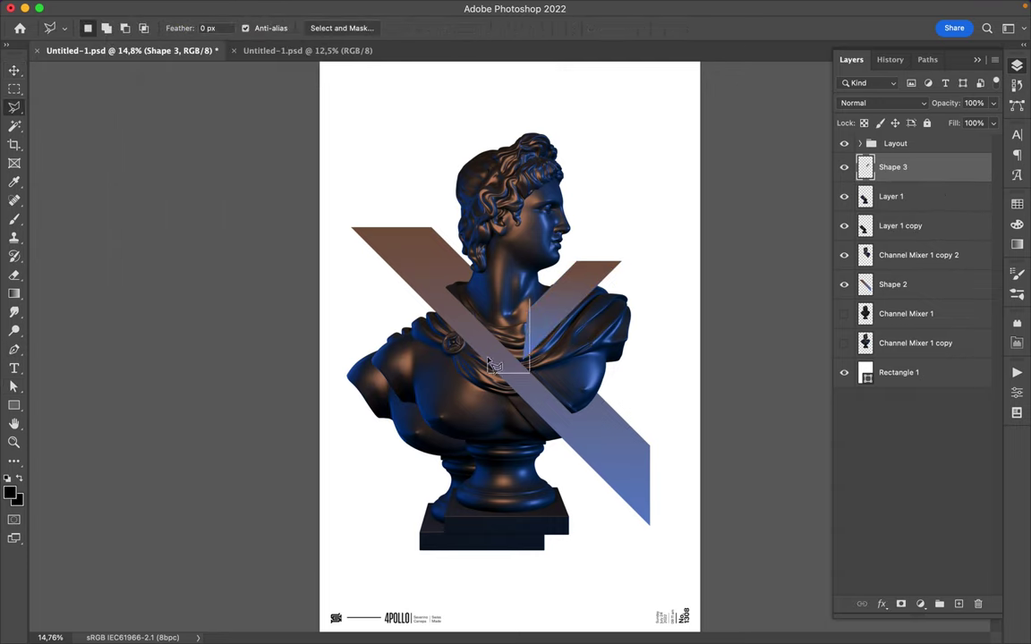
{"action": "key", "text": "v"}
Shrink both lower bust pieces with Free Transform and shift them into place together
{"action": "key", "text": "ctrl+t"}
{"action": "left_click_drag", "start_coordinate": [331, 573], "coordinate": [345, 552]}
{"action": "key", "text": "Return"}
{"action": "left_click", "coordinate": [891, 196]}
{"action": "key", "text": "ctrl+t"}
{"action": "left_click_drag", "start_coordinate": [394, 510], "coordinate": [413, 469]}
{"action": "key", "text": "Return"}
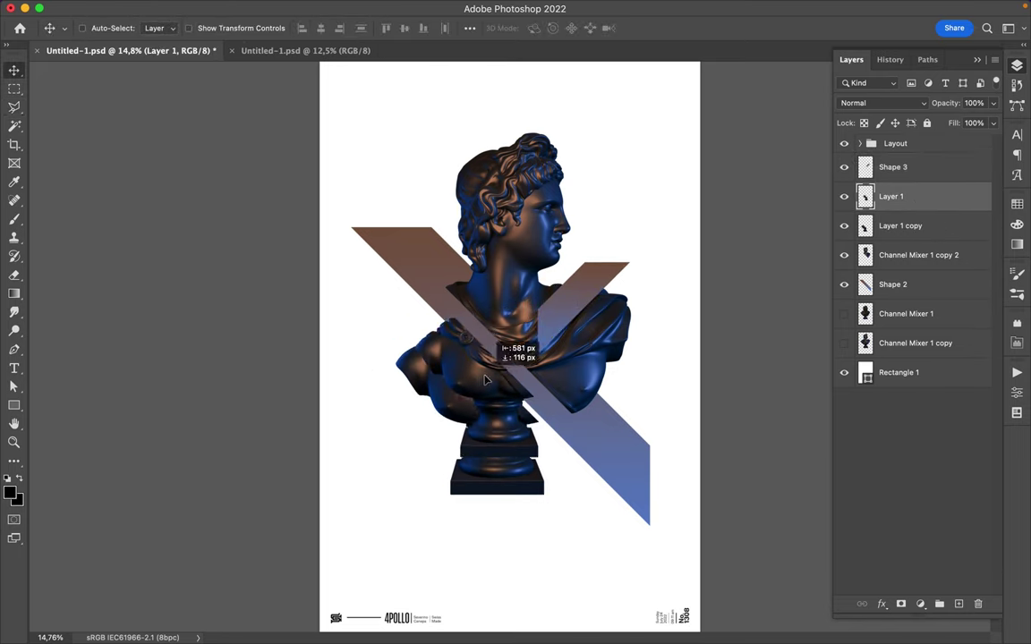
{"action": "left_click", "coordinate": [900, 226], "text": "shift"}
{"action": "key", "text": "ctrl+t"}
{"action": "left_click_drag", "start_coordinate": [465, 447], "coordinate": [501, 468]}
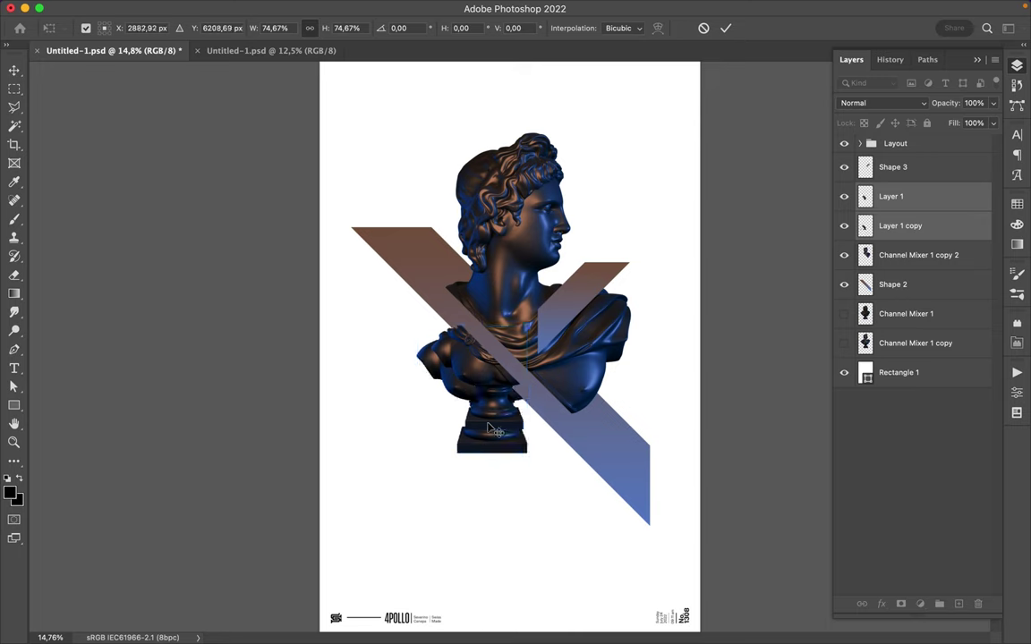
{"action": "key", "text": "Return"}
Copy Shape 3 to the lower left, trim it, and tuck the fragment below Channel Mixer 1
{"action": "mouse_move", "coordinate": [556, 327]}
{"action": "left_mouse_down"}
{"action": "mouse_move", "coordinate": [419, 470]}
{"action": "mouse_move", "coordinate": [428, 467]}
{"action": "left_mouse_up"}
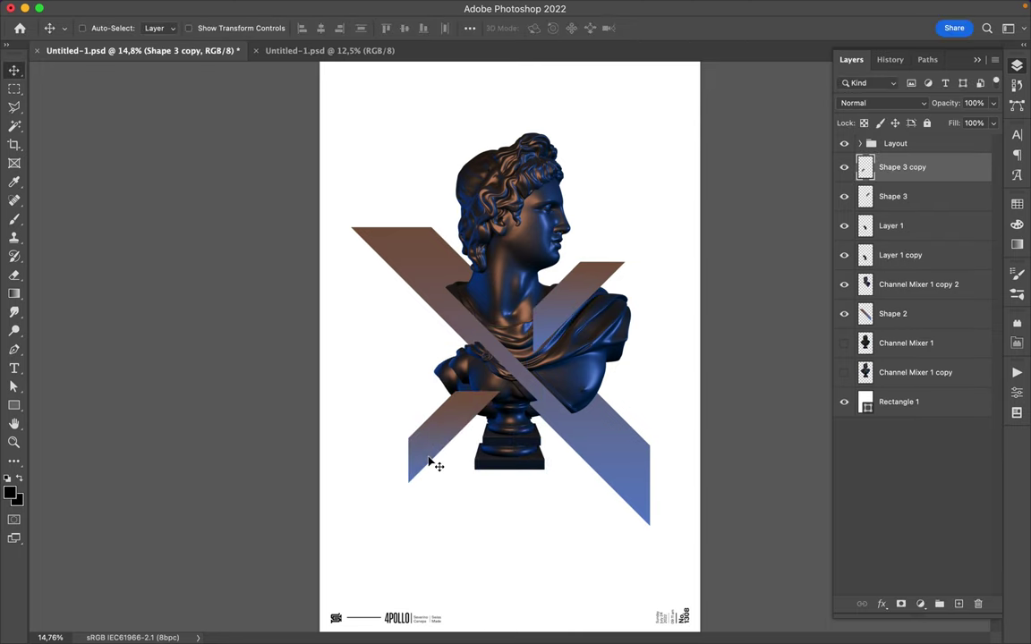
{"action": "key", "text": "l"}
{"action": "left_click", "coordinate": [555, 320], "text": "ctrl"}
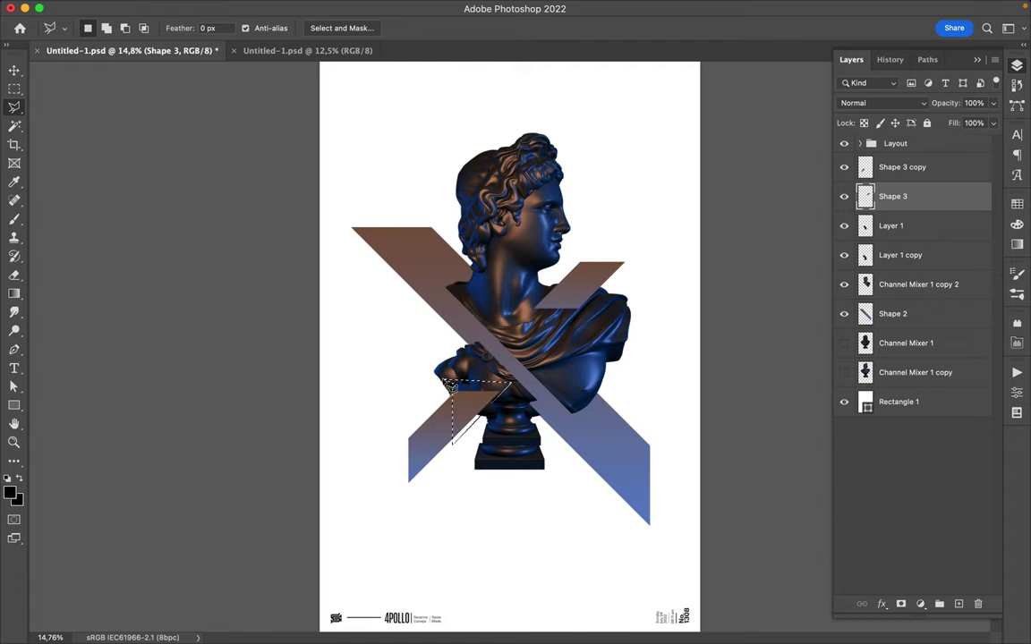
{"action": "left_click", "coordinate": [429, 410], "text": "ctrl"}
{"action": "key", "text": "v"}
{"action": "left_click_drag", "start_coordinate": [440, 432], "coordinate": [454, 419]}
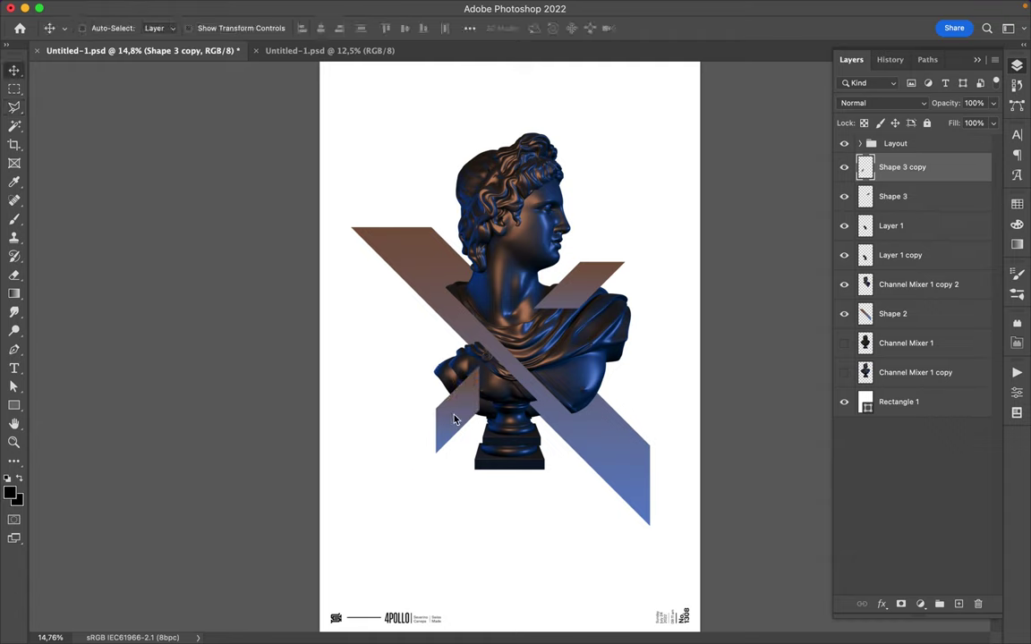
{"action": "left_click_drag", "start_coordinate": [902, 167], "coordinate": [904, 357]}
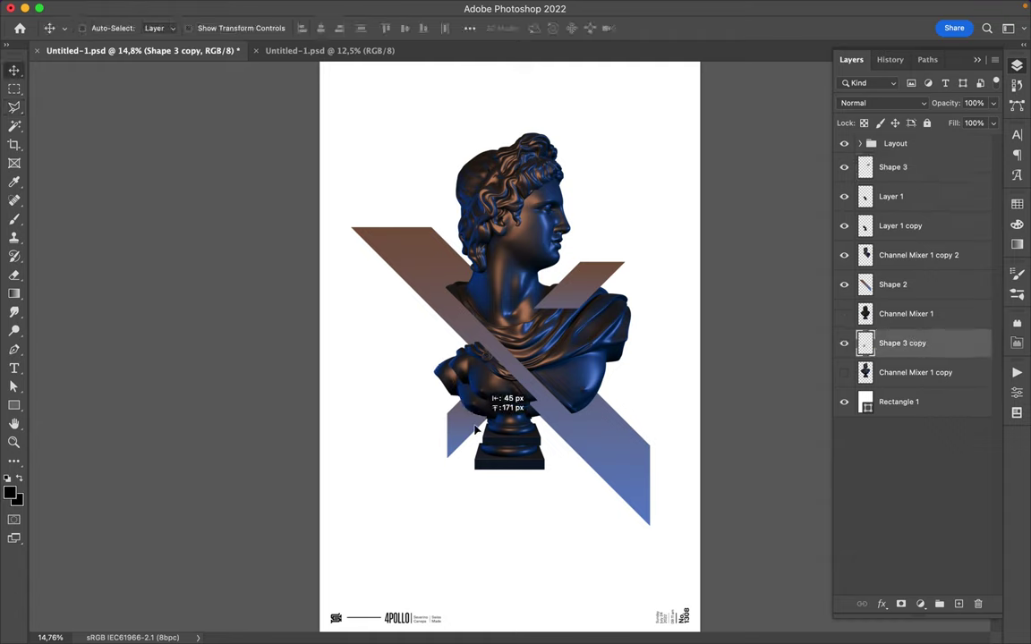
Set the Rectangle tool to no fill with a gradient outline
{"action": "key", "text": "u"}
{"action": "left_click", "coordinate": [159, 28]}
{"action": "left_click", "coordinate": [207, 27]}
{"action": "left_click", "coordinate": [175, 56]}
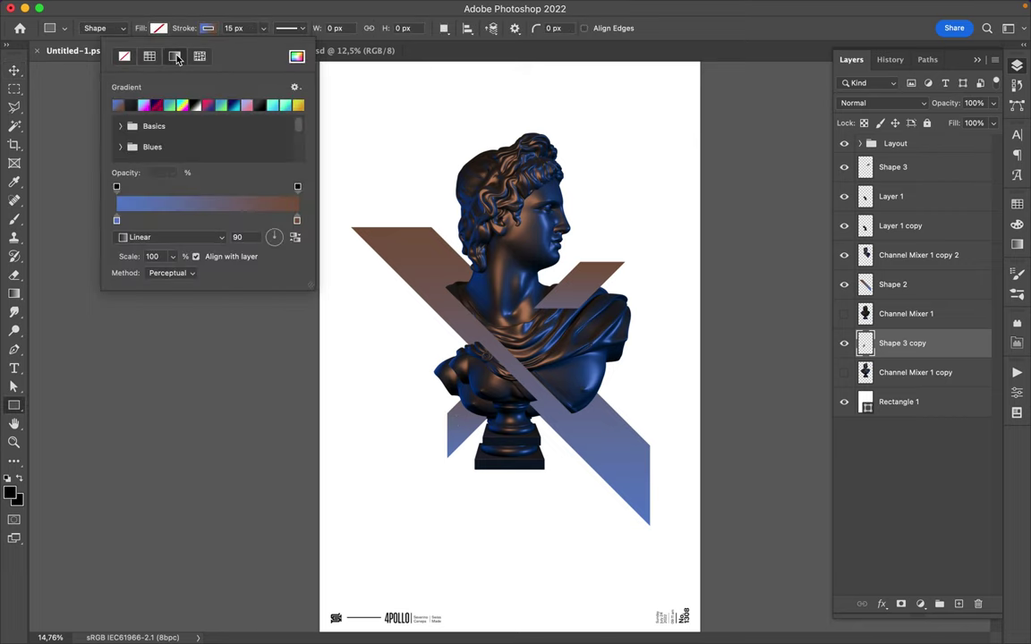
Draw a tall outlined rectangle at the lower left of the bust and reposition it
{"action": "left_click_drag", "start_coordinate": [406, 257], "coordinate": [511, 495]}
{"action": "key", "text": "v"}
{"action": "left_click_drag", "start_coordinate": [406, 318], "coordinate": [409, 307]}
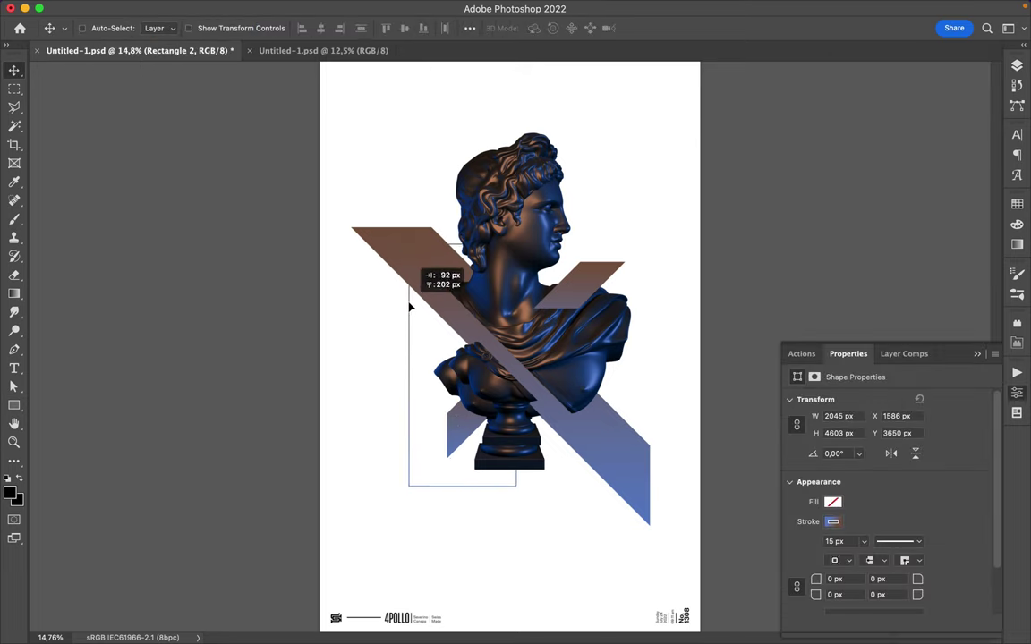
Try resizing the lower bust piece, then cancel the transform
{"action": "left_click", "coordinate": [483, 376], "text": "ctrl"}
{"action": "key", "text": "ctrl+t"}
{"action": "left_click_drag", "start_coordinate": [490, 394], "coordinate": [534, 436]}
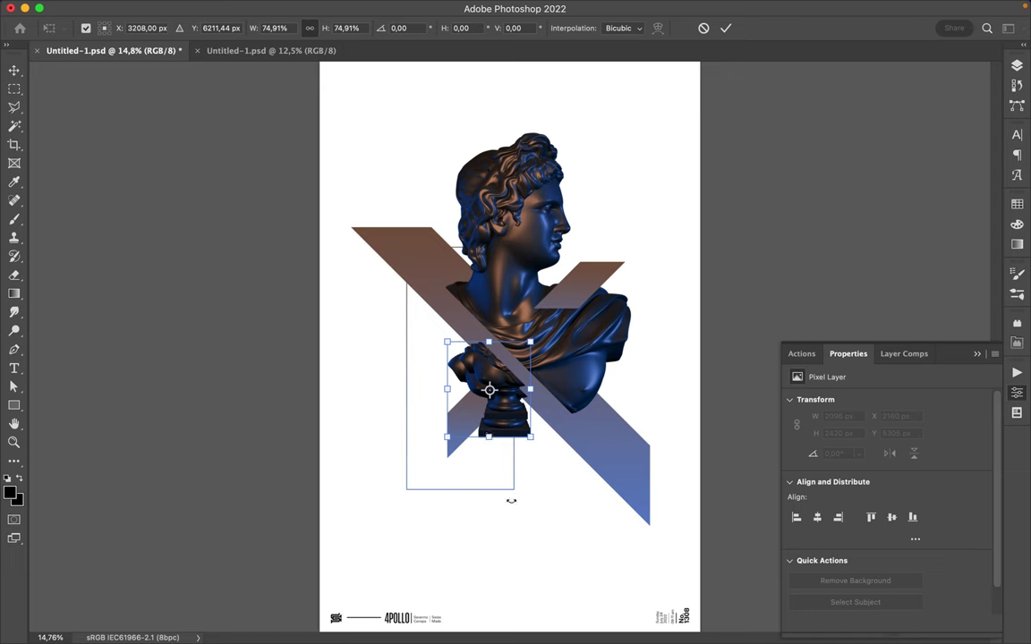
{"action": "key", "text": "F7"}
{"action": "right_click", "coordinate": [474, 448]}
{"action": "key", "text": "Escape"}
{"action": "key", "text": "Escape"}
{"action": "left_click", "coordinate": [410, 491], "text": "ctrl"}
Stack the rectangle above Layer 1 and pull its right edge inward
{"action": "left_click_drag", "start_coordinate": [900, 343], "coordinate": [904, 181]}
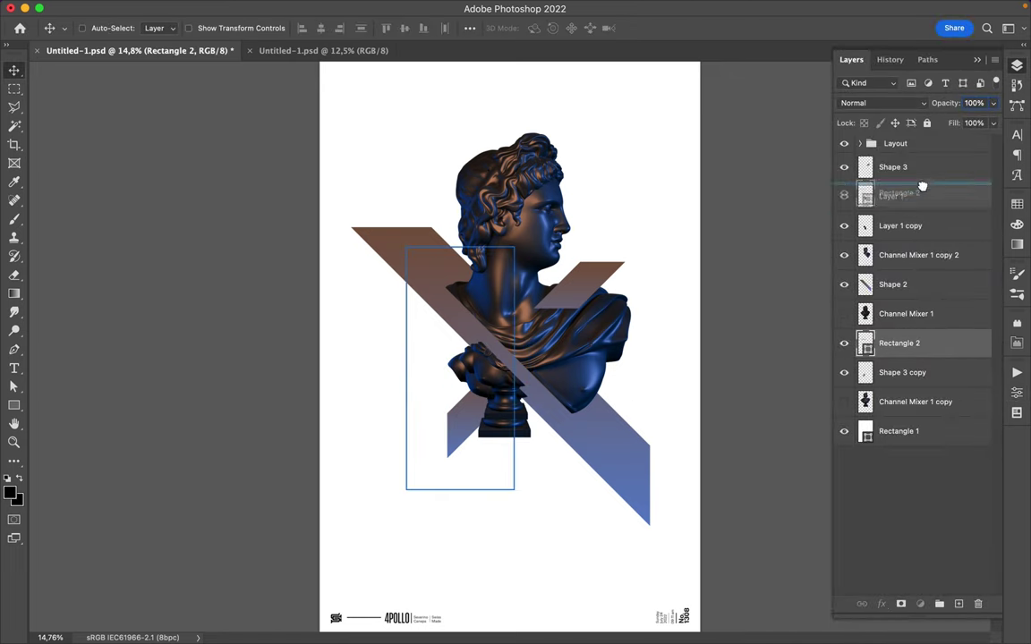
{"action": "key", "text": "a"}
{"action": "left_click_drag", "start_coordinate": [513, 329], "coordinate": [508, 329]}
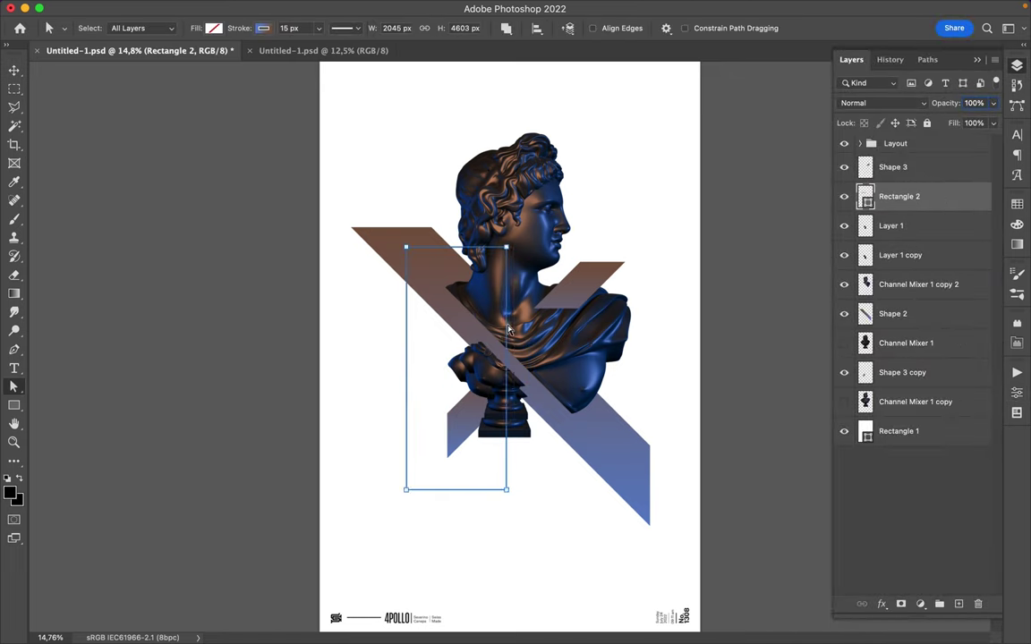
{"action": "left_click", "coordinate": [481, 296]}
{"action": "key", "text": "u"}
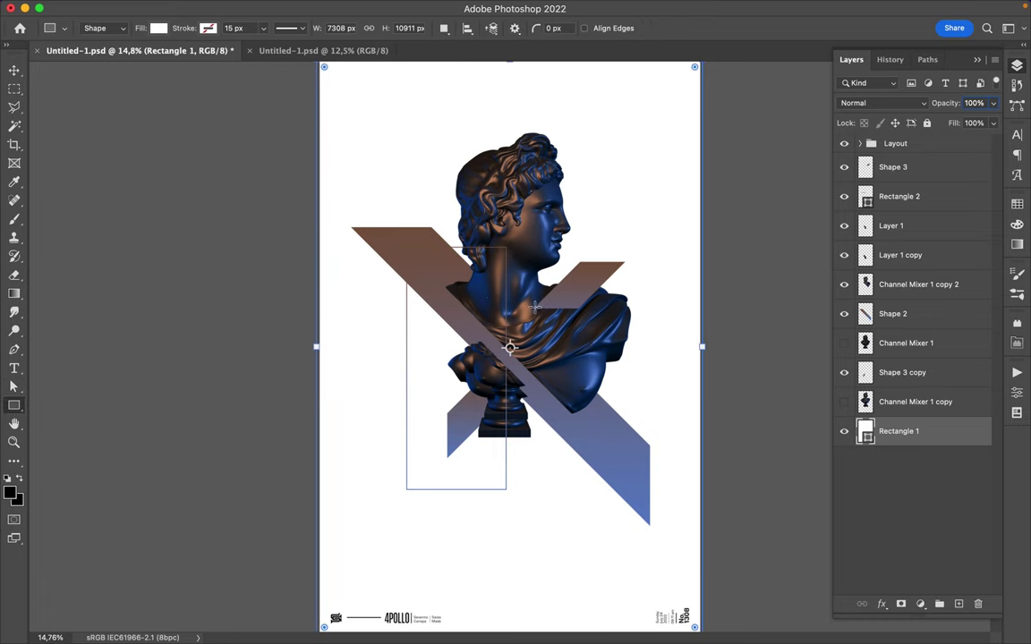
Draw a 35 px-outlined rectangle around the head and nudge it up-left
{"action": "left_click_drag", "start_coordinate": [516, 127], "coordinate": [604, 250]}
{"action": "key", "text": "v"}
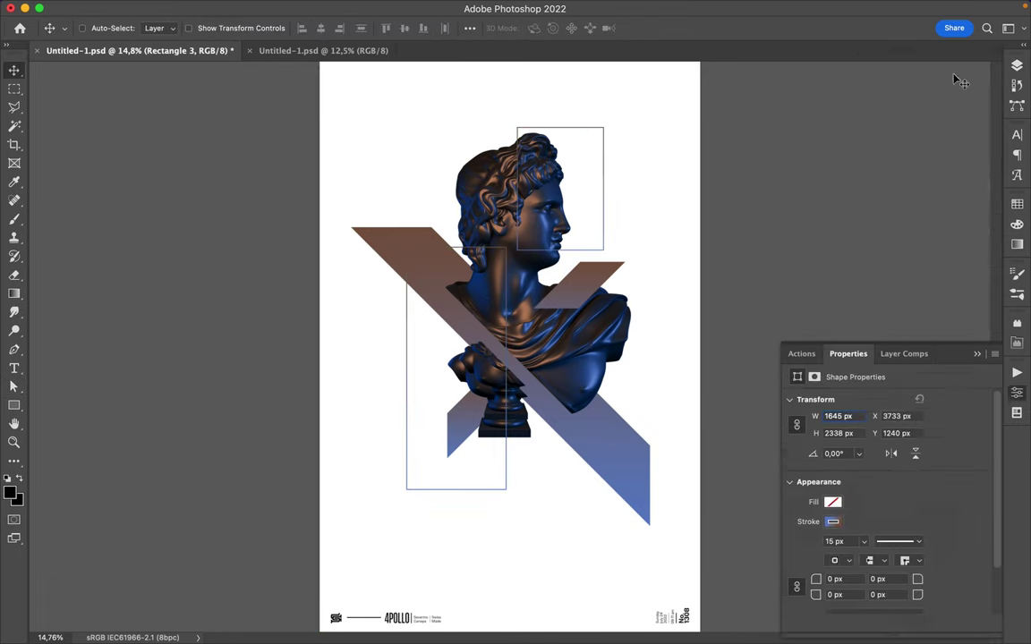
{"action": "left_click", "coordinate": [1017, 65]}
{"action": "key", "text": "a"}
{"action": "left_click", "coordinate": [292, 27]}
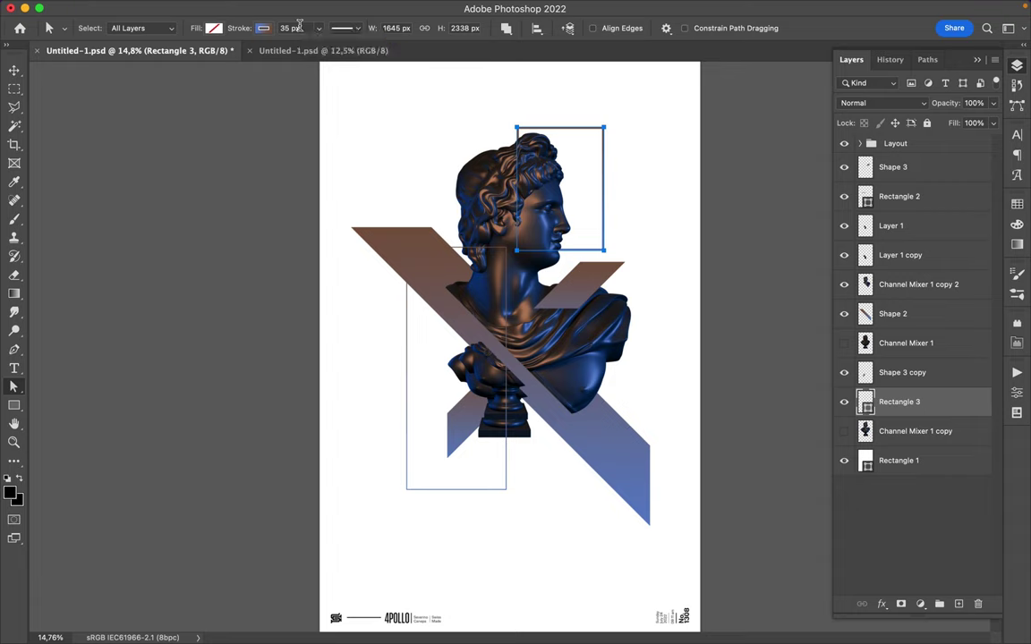
{"action": "left_click", "coordinate": [638, 154]}
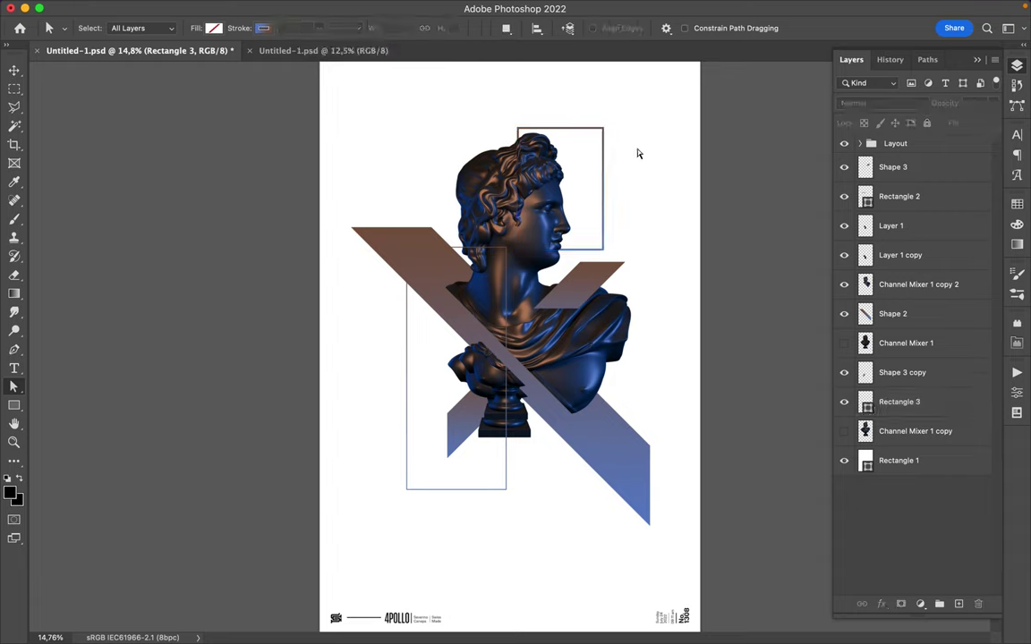
{"action": "key", "text": "v"}
{"action": "left_click", "coordinate": [604, 251]}
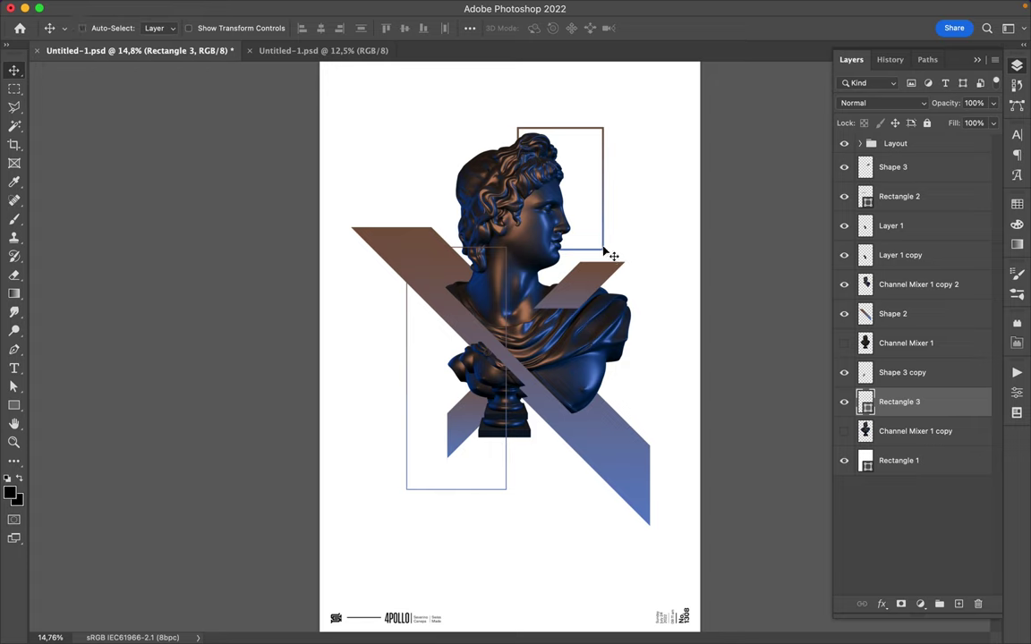
{"action": "left_click_drag", "start_coordinate": [604, 252], "coordinate": [592, 242]}
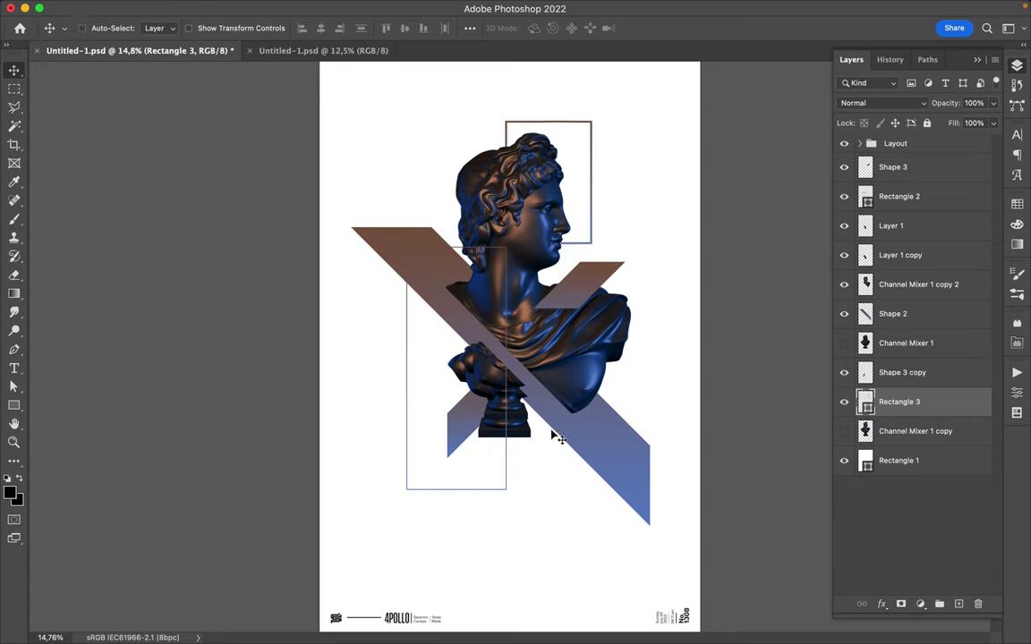
Draw a new rectangle over the lower-left frame and bring up its fill colours
{"action": "key", "text": "u"}
{"action": "left_click_drag", "start_coordinate": [383, 332], "coordinate": [511, 522]}
{"action": "left_click", "coordinate": [159, 28]}
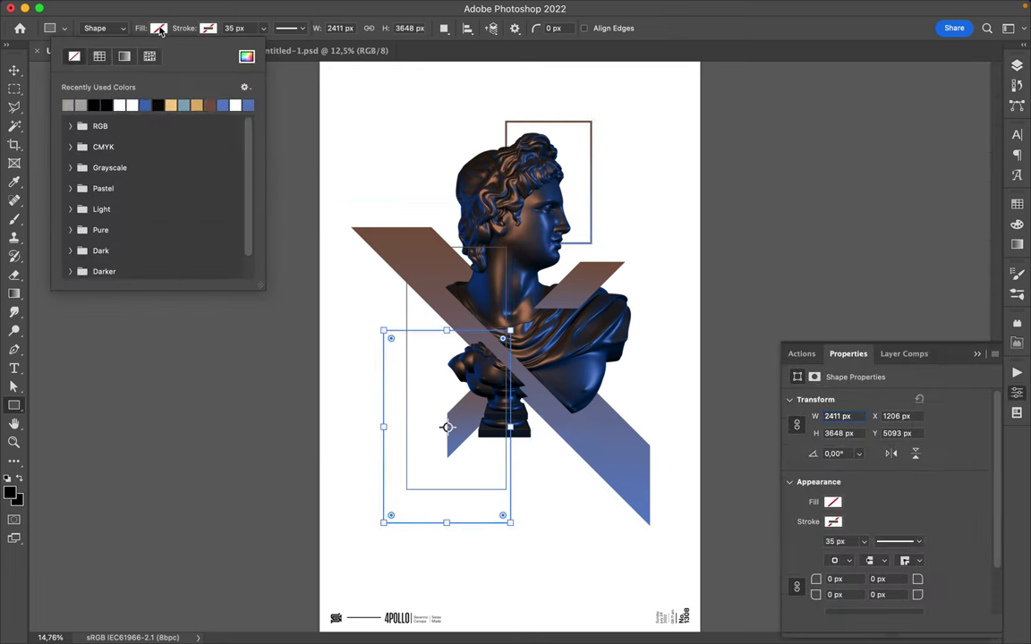
Fill the rectangle brown, squeeze it into short dashes, and place copies beside the left frame
{"action": "left_click", "coordinate": [259, 105]}
{"action": "key", "text": "v"}
{"action": "key", "text": "ctrl+t"}
{"action": "left_click_drag", "start_coordinate": [511, 427], "coordinate": [391, 427]}
{"action": "left_click_drag", "start_coordinate": [385, 332], "coordinate": [387, 490]}
{"action": "key", "text": "Return"}
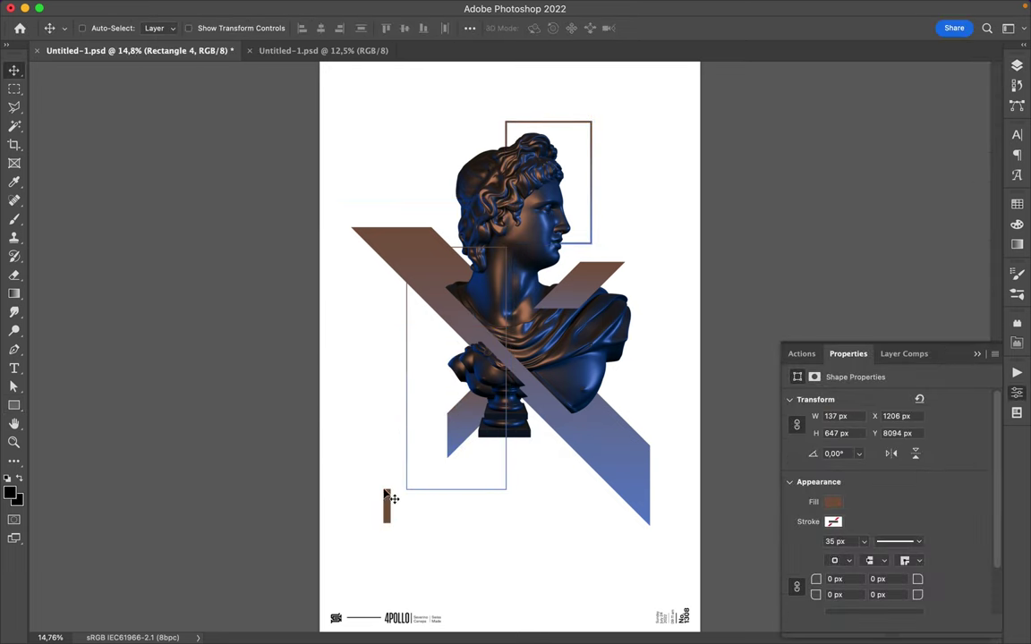
{"action": "left_click_drag", "start_coordinate": [418, 309], "coordinate": [416, 341]}
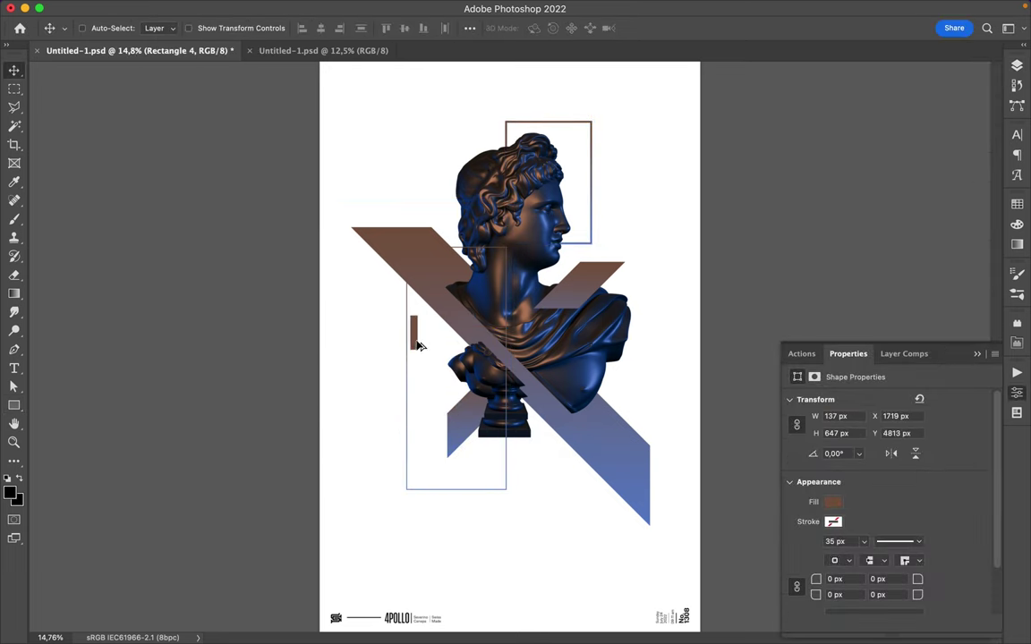
{"action": "left_click_drag", "start_coordinate": [417, 419], "coordinate": [420, 368]}
{"action": "key", "text": "ctrl+t"}
{"action": "key", "text": "Return"}
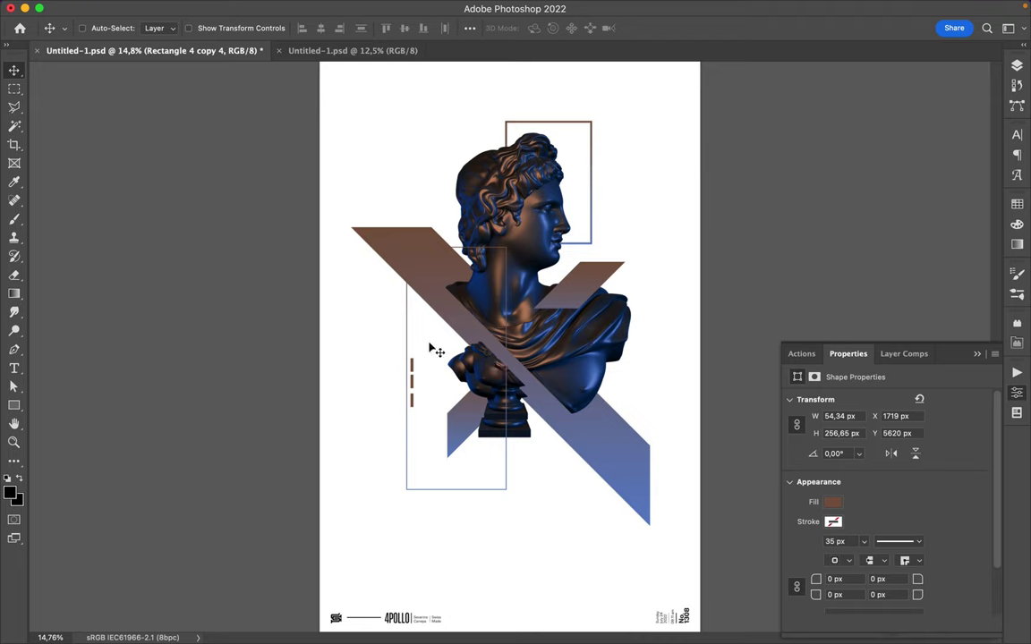
Delete the brown dashes and set the tall left frame's outline to 105 px
{"action": "key", "text": "BackSpace"}
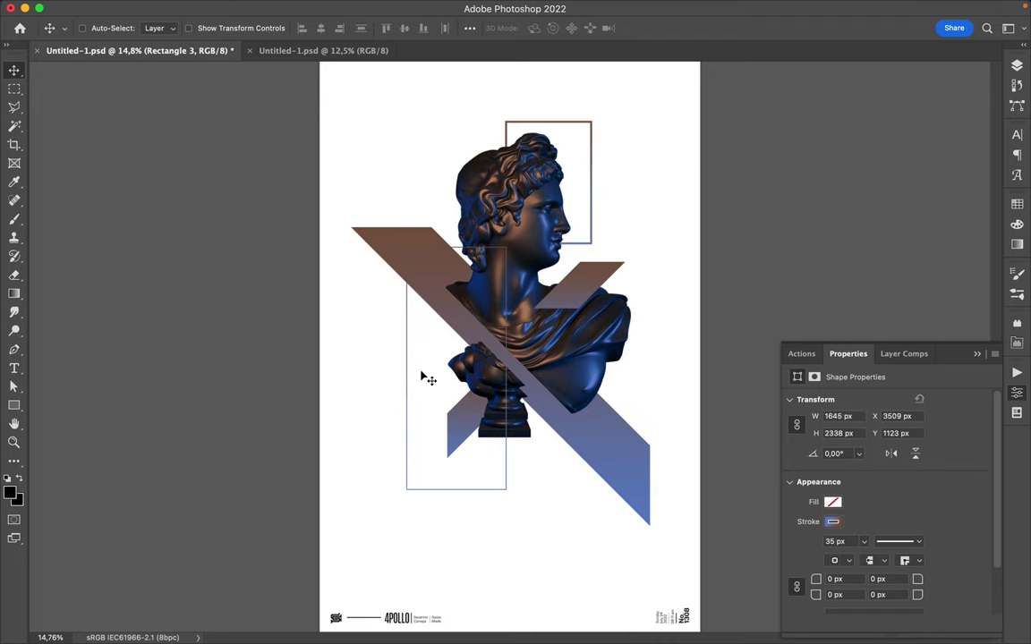
{"action": "type", "text": "a105"}
{"action": "key", "text": "Return"}
{"action": "key", "text": "v"}
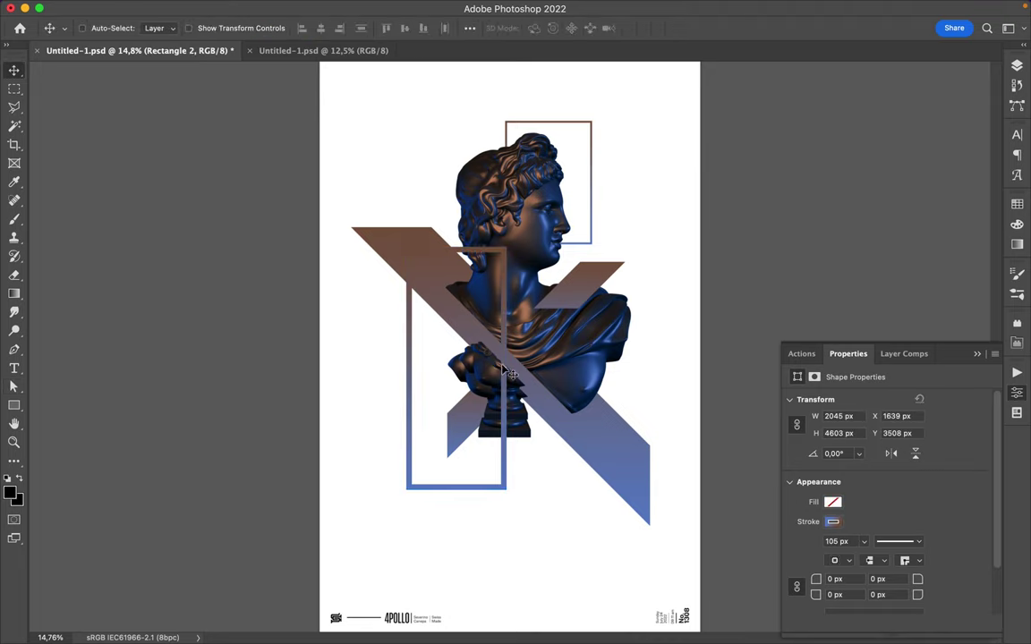
{"action": "scroll", "coordinate": [626, 349], "scroll_direction": "up", "scroll_amount": 3}
Draw a 15 px white-outlined rectangle on the bust's right shoulder
{"action": "key", "text": "u"}
{"action": "mouse_move", "coordinate": [634, 266]}
{"action": "left_mouse_down"}
{"action": "mouse_move", "coordinate": [503, 384]}
{"action": "mouse_move", "coordinate": [570, 388]}
{"action": "left_mouse_up"}
{"action": "key", "text": "a"}
{"action": "left_click", "coordinate": [291, 28]}
{"action": "left_click", "coordinate": [263, 28]}
{"action": "left_click", "coordinate": [187, 51]}
{"action": "key", "text": "v"}
{"action": "left_click_drag", "start_coordinate": [569, 355], "coordinate": [704, 350]}
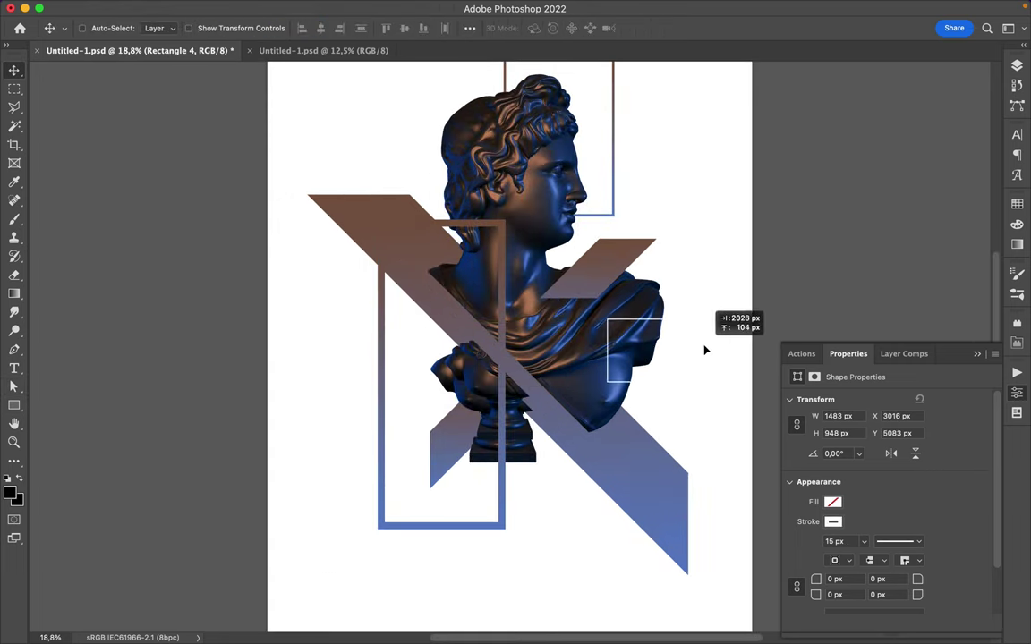
Copy the rectangle, shrink it to a 620×479 px square, and place it on the hair
{"action": "scroll", "coordinate": [704, 350], "scroll_direction": "up", "scroll_amount": 5}
{"action": "left_click_drag", "start_coordinate": [634, 441], "coordinate": [425, 215]}
{"action": "key", "text": "ctrl+t"}
{"action": "left_click_drag", "start_coordinate": [379, 185], "coordinate": [436, 220]}
{"action": "key", "text": "Return"}
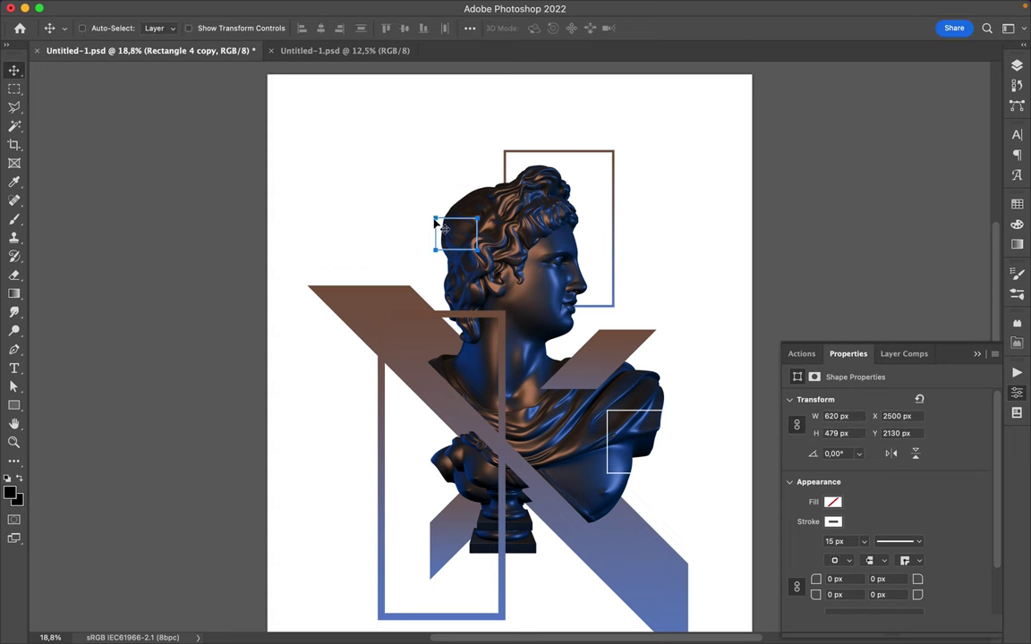
{"action": "left_click_drag", "start_coordinate": [488, 249], "coordinate": [465, 233]}
{"action": "scroll", "coordinate": [537, 328], "scroll_direction": "down", "scroll_amount": 2}
{"action": "scroll", "coordinate": [537, 328], "scroll_direction": "down", "scroll_amount": 2}
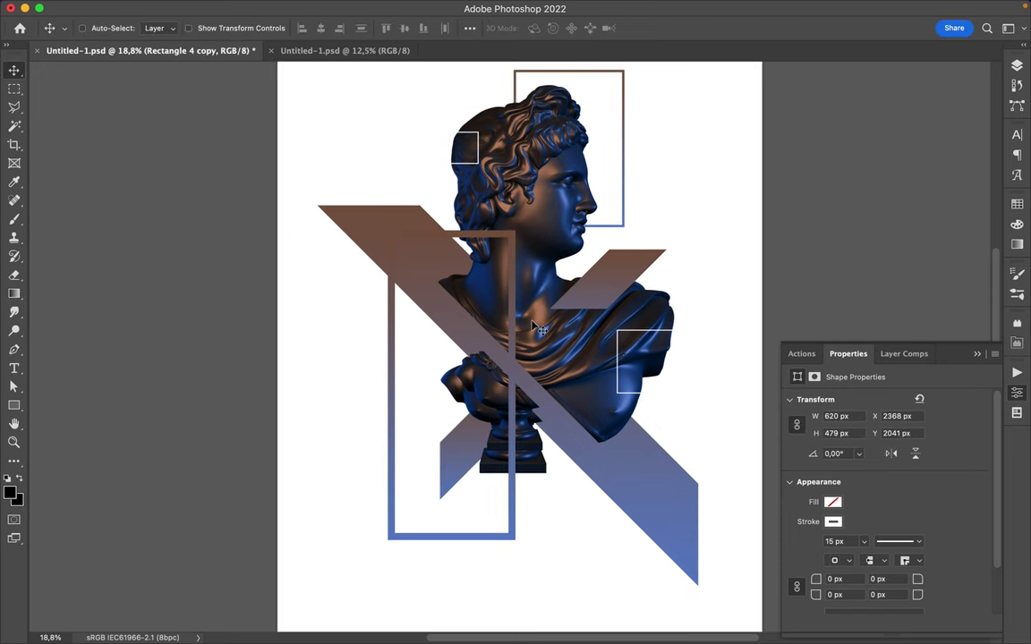
Outline a thin strip along the diagonal stripe with the Polygonal Lasso
{"action": "left_click", "coordinate": [396, 272], "text": "ctrl"}
{"action": "key", "text": "l"}
{"action": "left_click", "coordinate": [337, 199]}
{"action": "left_click", "coordinate": [716, 568]}
{"action": "left_click", "coordinate": [338, 200]}
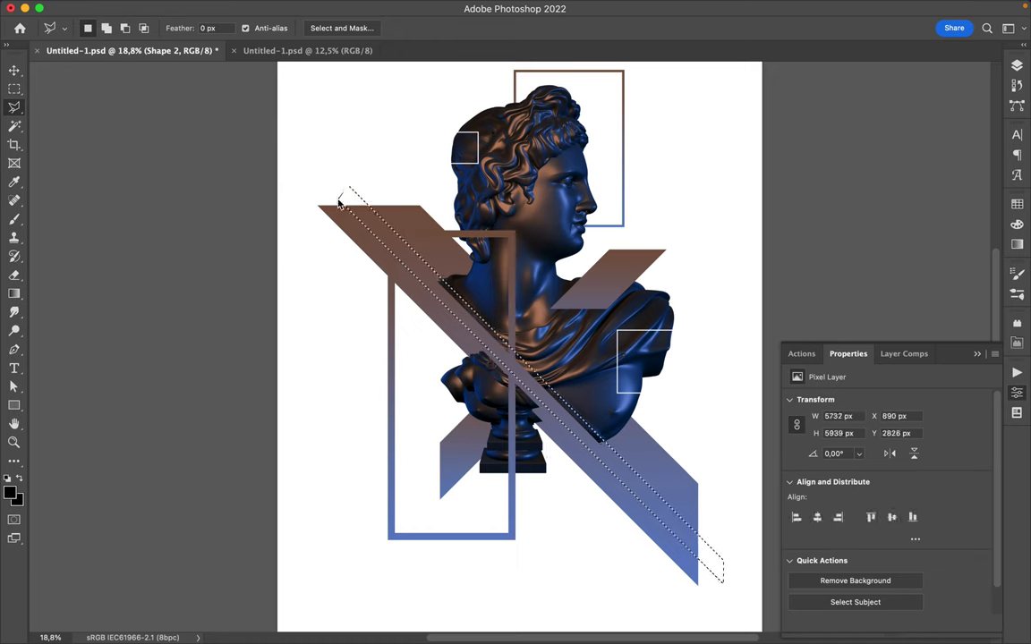
Copy the thin strip to Layer 2, set it parallel to the stripe, and nudge the shoulder square up
{"action": "key", "text": "ctrl+j"}
{"action": "key", "text": "v"}
{"action": "mouse_move", "coordinate": [687, 543]}
{"action": "left_mouse_down"}
{"action": "mouse_move", "coordinate": [642, 546]}
{"action": "mouse_move", "coordinate": [776, 537]}
{"action": "mouse_move", "coordinate": [663, 435]}
{"action": "mouse_move", "coordinate": [697, 444]}
{"action": "left_mouse_up"}
{"action": "scroll", "coordinate": [680, 435], "scroll_direction": "down", "scroll_amount": 1}
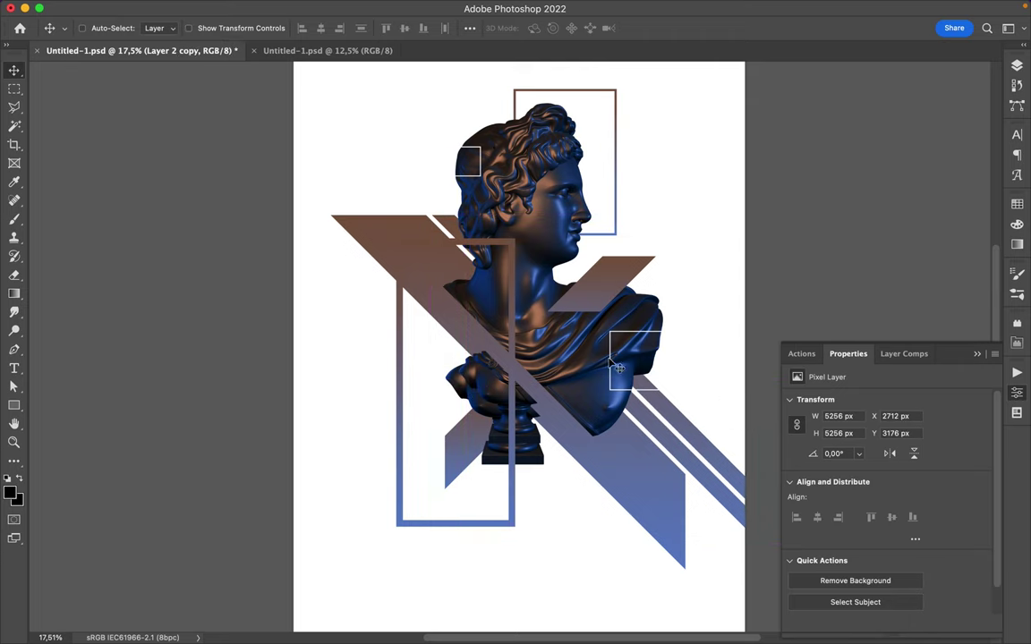
{"action": "left_click_drag", "start_coordinate": [648, 389], "coordinate": [649, 364]}
{"action": "scroll", "coordinate": [630, 416], "scroll_direction": "down", "scroll_amount": 1}
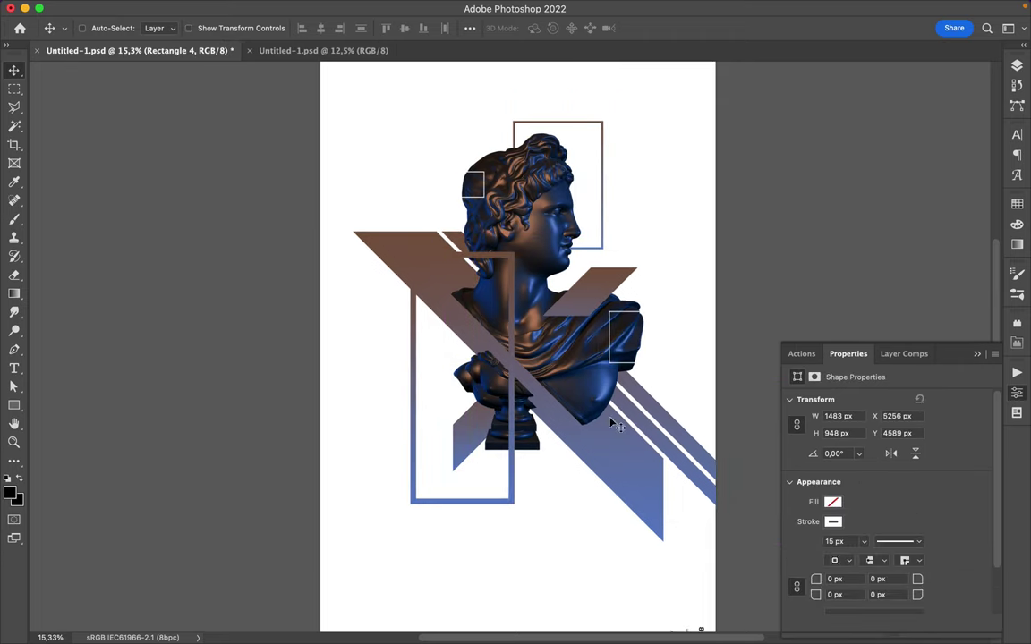
Select the tall left frame's outline and give it a thinner stroke
{"action": "key", "text": "a"}
{"action": "left_click", "coordinate": [503, 254]}
{"action": "left_click", "coordinate": [524, 301]}
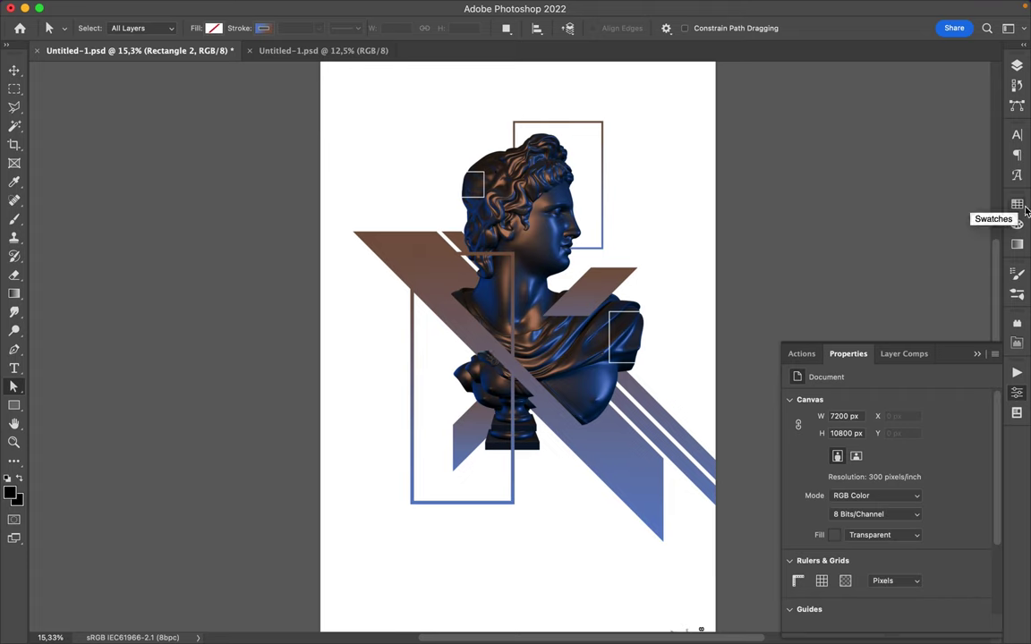
Copy a round face crop to Layer 3, move it left, and add a smaller copy by the head
{"action": "key", "text": "v"}
{"action": "left_click", "coordinate": [549, 222]}
{"action": "key", "text": "shift+m"}
{"action": "key", "text": "ctrl+j"}
{"action": "key", "text": "v"}
{"action": "mouse_move", "coordinate": [541, 210]}
{"action": "left_mouse_down"}
{"action": "mouse_move", "coordinate": [410, 371]}
{"action": "mouse_move", "coordinate": [613, 161]}
{"action": "left_mouse_up"}
{"action": "key", "text": "F7"}
{"action": "key", "text": "ctrl+alt+t"}
{"action": "key", "text": "Return"}
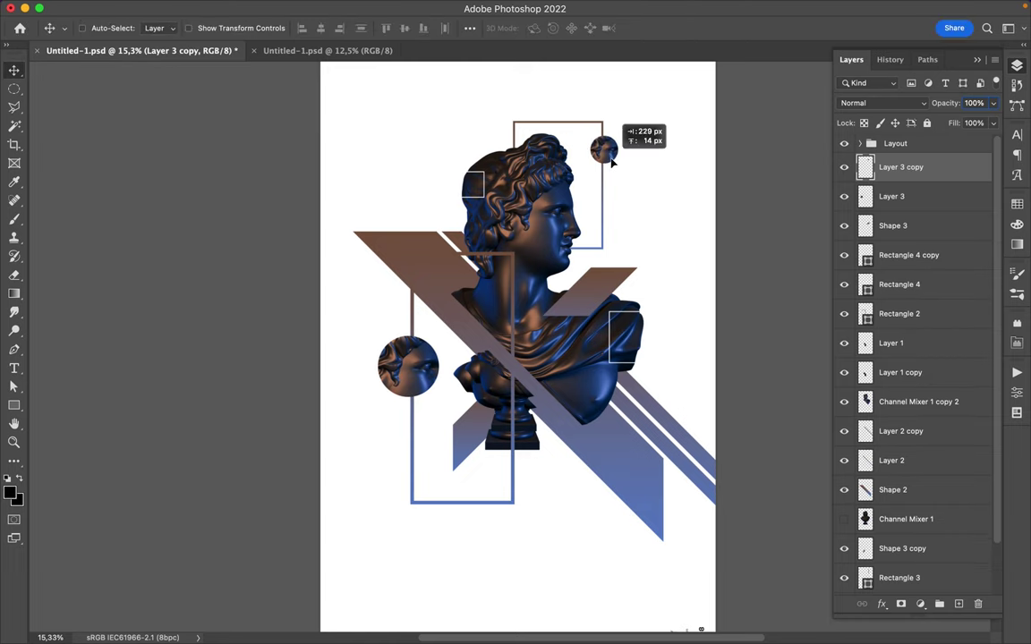
Draw a white, unoutlined slash with the Pen tool and rasterize its layer
{"action": "key", "text": "p"}
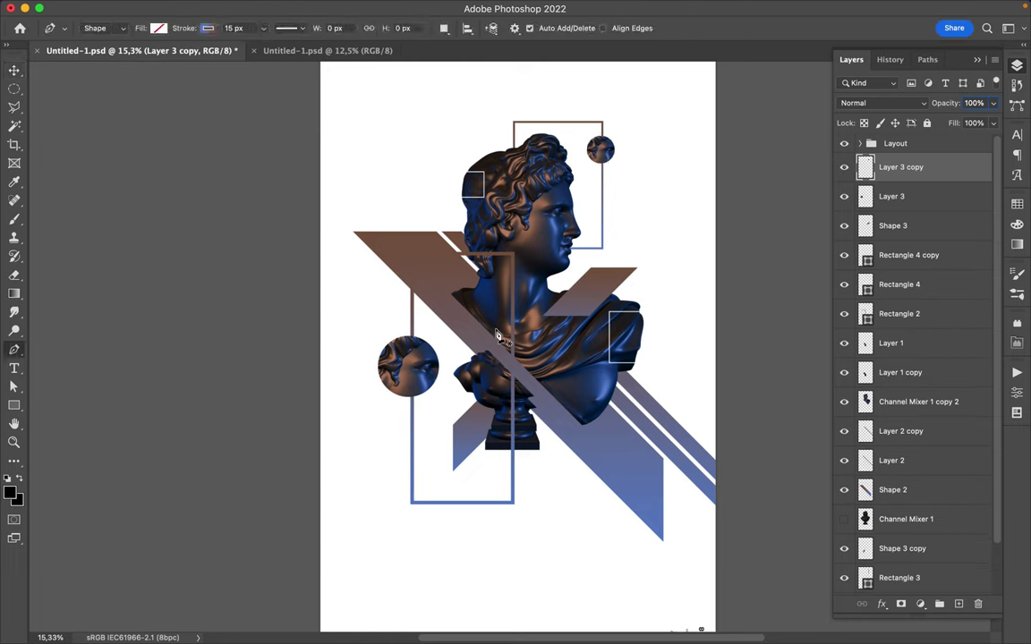
{"action": "left_click", "coordinate": [208, 30]}
{"action": "left_click", "coordinate": [479, 302]}
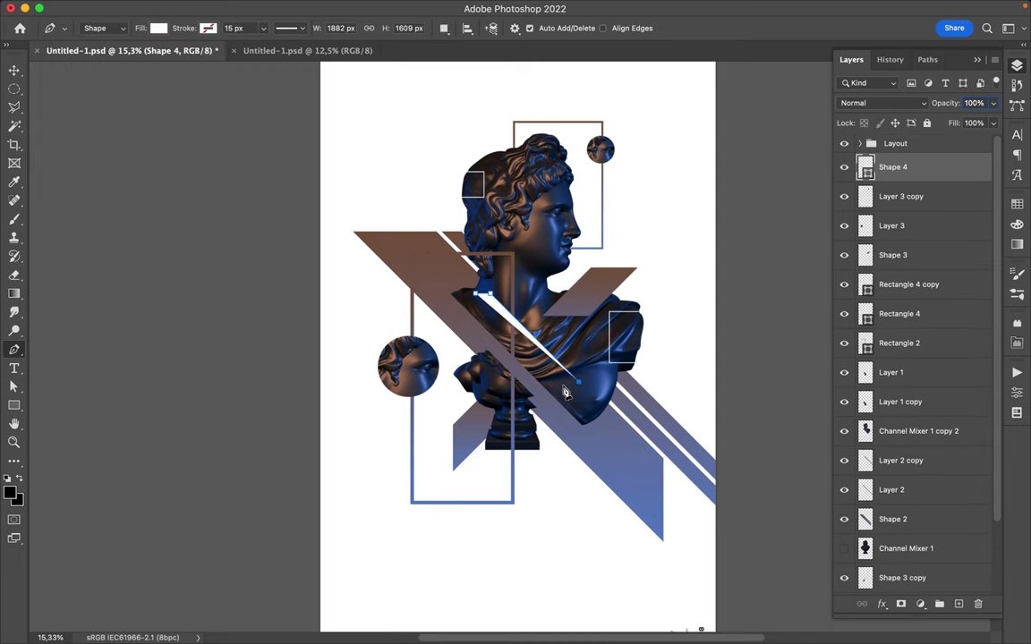
{"action": "right_click", "coordinate": [861, 166]}
{"action": "left_click", "coordinate": [761, 395]}
Copy the slash at half size, then place copies at the X's top-left and among the stripes
{"action": "key", "text": "l"}
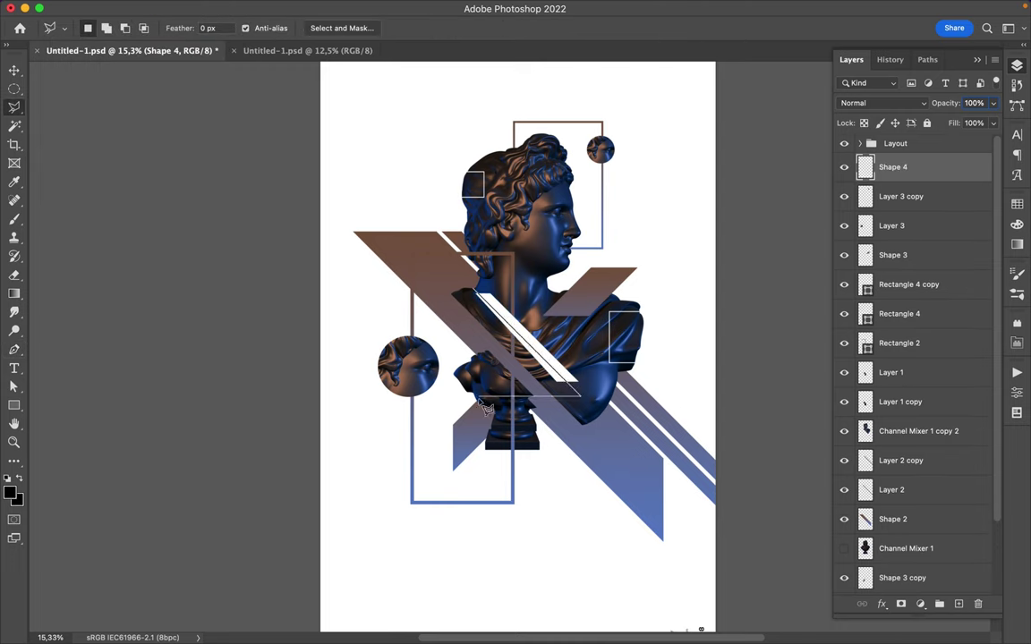
{"action": "key", "text": "v"}
{"action": "left_click_drag", "start_coordinate": [528, 339], "coordinate": [523, 358]}
{"action": "key", "text": "ctrl+t"}
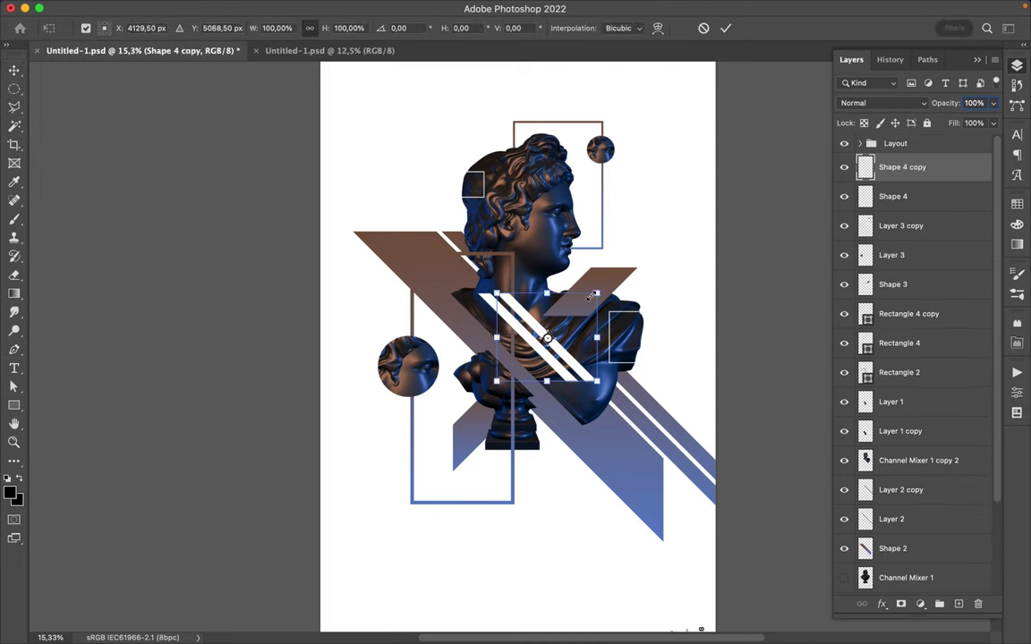
{"action": "left_click_drag", "start_coordinate": [580, 383], "coordinate": [575, 365]}
{"action": "key", "text": "Return"}
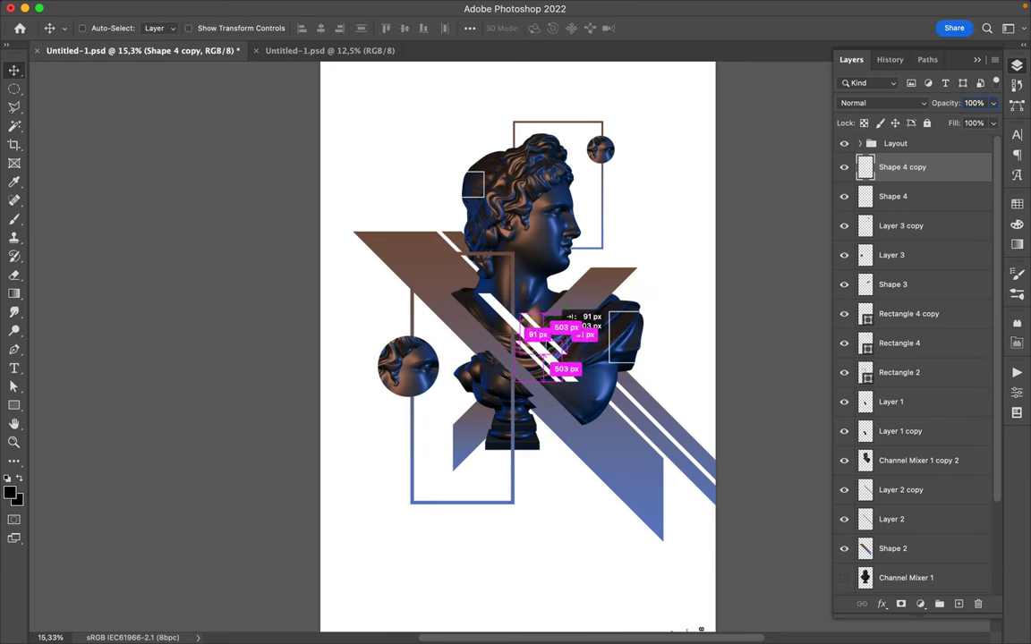
{"action": "mouse_move", "coordinate": [555, 379]}
{"action": "left_mouse_down"}
{"action": "mouse_move", "coordinate": [580, 367]}
{"action": "mouse_move", "coordinate": [402, 264]}
{"action": "left_mouse_up"}
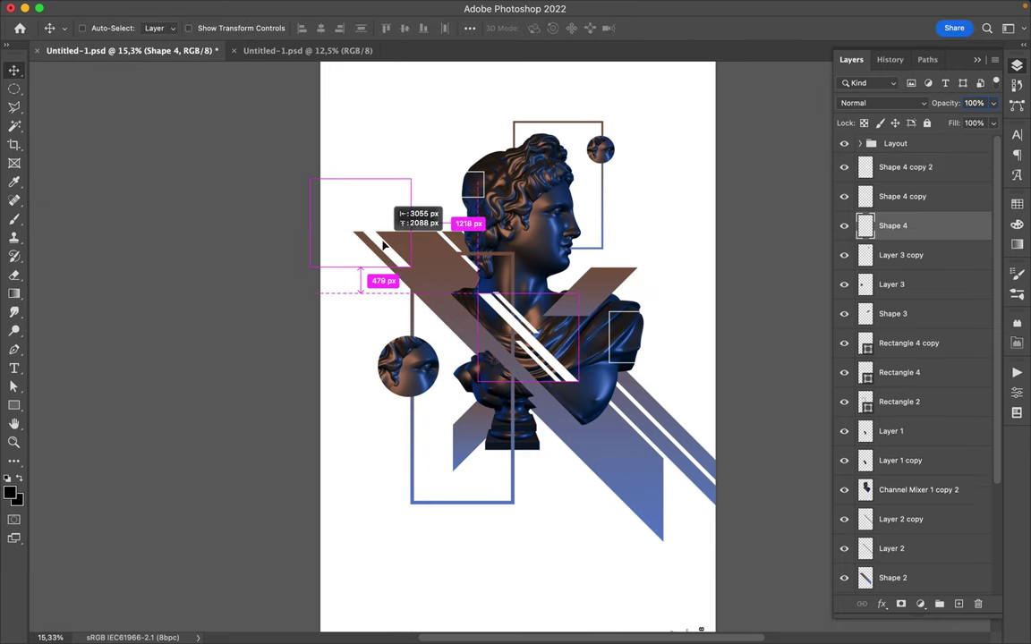
{"action": "mouse_move", "coordinate": [541, 342]}
{"action": "left_mouse_down"}
{"action": "mouse_move", "coordinate": [680, 475]}
{"action": "mouse_move", "coordinate": [354, 290]}
{"action": "left_mouse_up"}
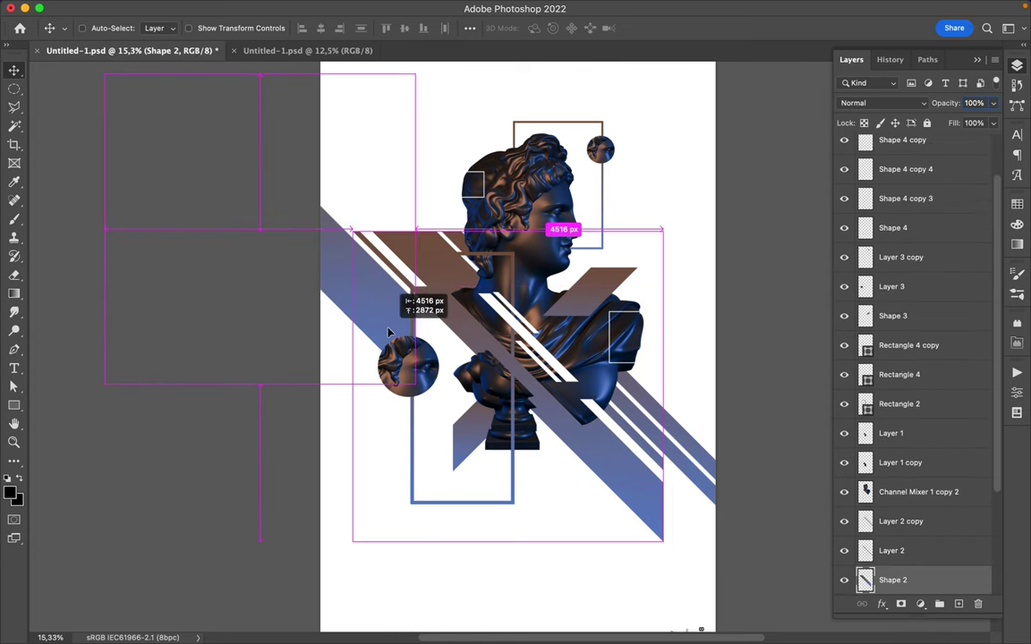
Duplicate the gradient stripe and flip the copy horizontally so it crosses the other way
{"action": "scroll", "coordinate": [689, 487], "scroll_direction": "up", "scroll_amount": 3}
{"action": "scroll", "coordinate": [693, 488], "scroll_direction": "down", "scroll_amount": 1}
{"action": "key", "text": "super+j"}
{"action": "left_click", "coordinate": [126, 8]}
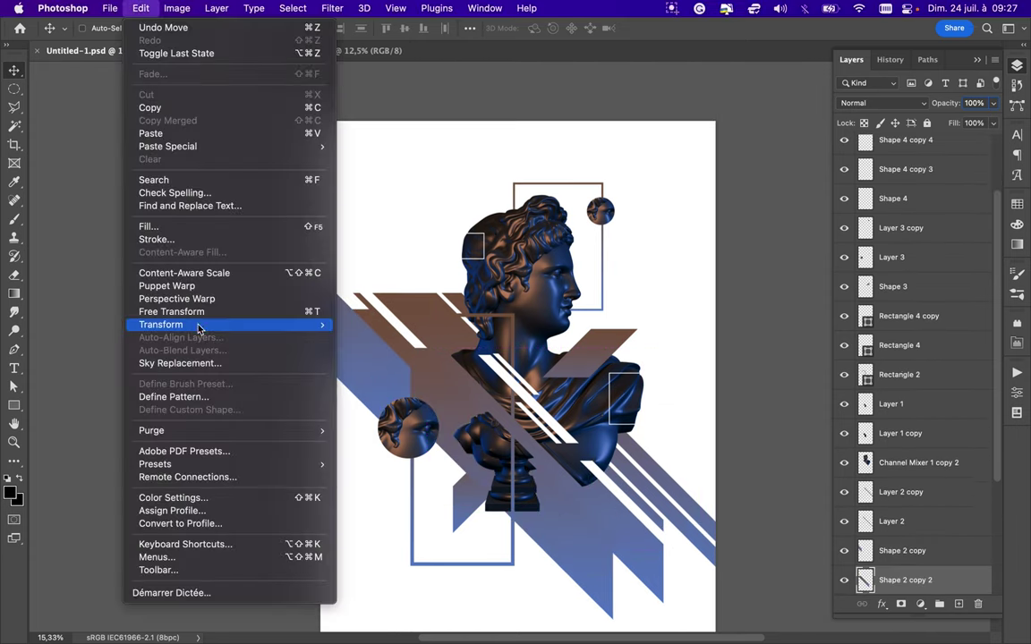
{"action": "left_click", "coordinate": [313, 571]}
{"action": "mouse_move", "coordinate": [362, 542]}
{"action": "left_mouse_down"}
{"action": "mouse_move", "coordinate": [660, 207]}
{"action": "mouse_move", "coordinate": [338, 590]}
{"action": "mouse_move", "coordinate": [320, 567]}
{"action": "left_mouse_up"}
Move the crossing stripe toward the lower left, lower it in the layer order, and delete the extra copy
{"action": "scroll", "coordinate": [663, 213], "scroll_direction": "down", "scroll_amount": 2}
{"action": "key", "text": "super+j"}
{"action": "left_click_drag", "start_coordinate": [904, 374], "coordinate": [904, 564]}
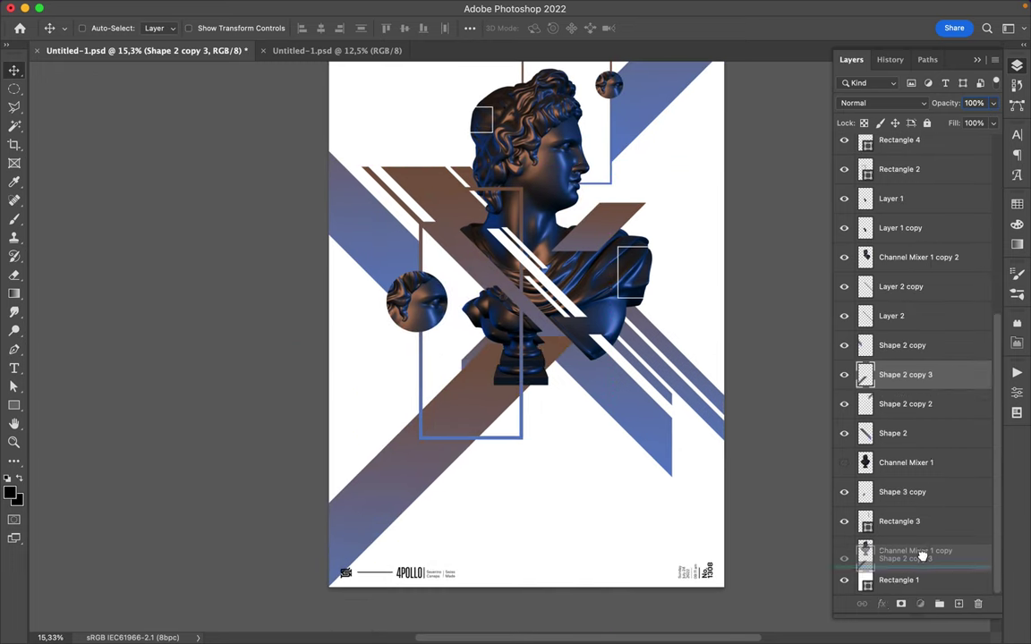
{"action": "scroll", "coordinate": [412, 394], "scroll_direction": "down", "scroll_amount": 2}
{"action": "mouse_move", "coordinate": [412, 393]}
{"action": "left_mouse_down"}
{"action": "mouse_move", "coordinate": [379, 357]}
{"action": "mouse_move", "coordinate": [333, 498]}
{"action": "left_mouse_up"}
{"action": "scroll", "coordinate": [506, 487], "scroll_direction": "down", "scroll_amount": 1}
{"action": "key", "text": "Delete"}
Select the range of stripe layers and shift them down on the poster
{"action": "scroll", "coordinate": [912, 358], "scroll_direction": "up", "scroll_amount": 5}
{"action": "left_click", "coordinate": [904, 170]}
{"action": "scroll", "coordinate": [913, 358], "scroll_direction": "down", "scroll_amount": 5}
{"action": "left_click", "coordinate": [913, 551], "text": "shift"}
{"action": "left_click_drag", "start_coordinate": [492, 321], "coordinate": [485, 349]}
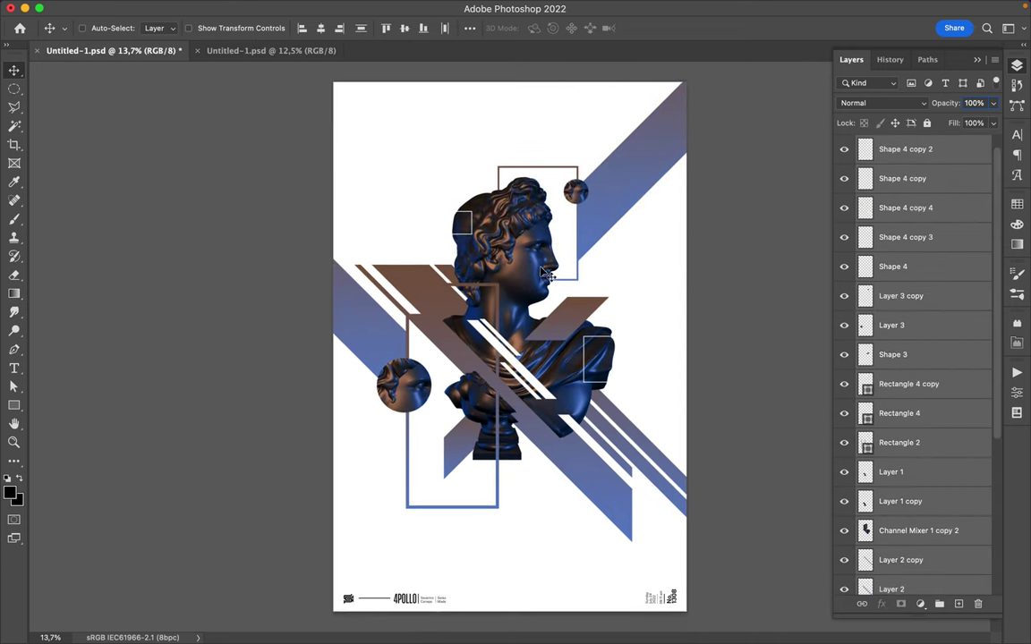
Draw a new Shape 5 stripe from the head toward the top right, filled with the blue-brown gradient
{"action": "key", "text": "p"}
{"action": "left_click", "coordinate": [597, 131]}
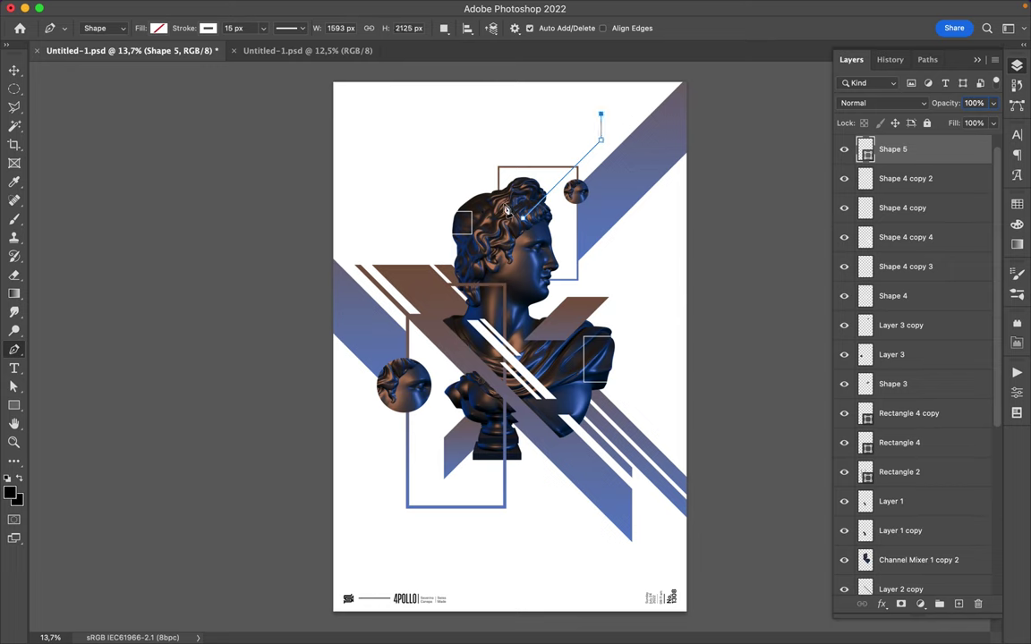
{"action": "left_click", "coordinate": [208, 28]}
{"action": "left_click", "coordinate": [158, 27]}
{"action": "left_click", "coordinate": [125, 56]}
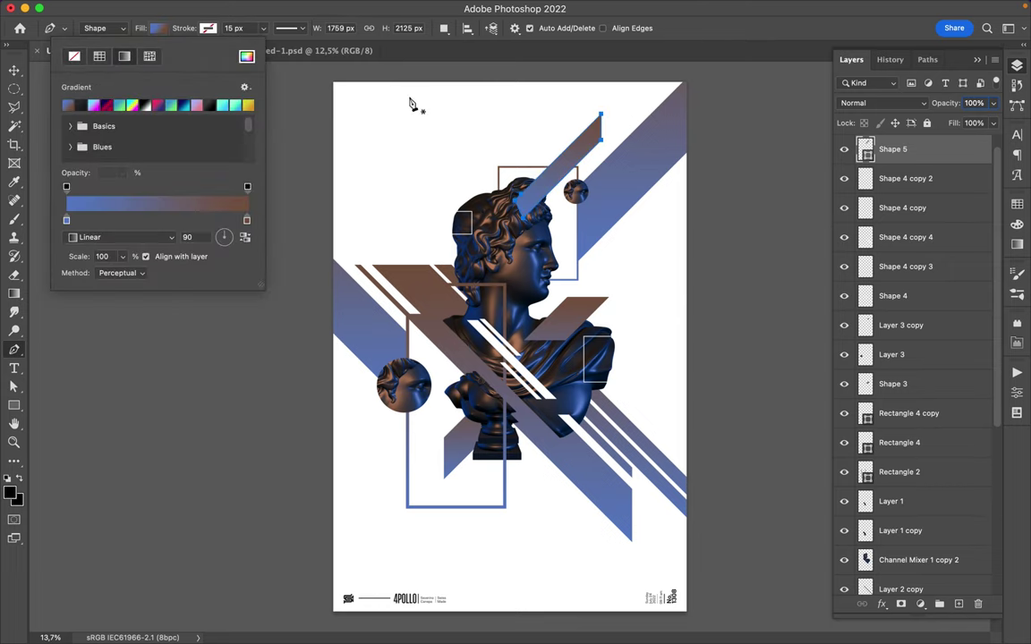
{"action": "key", "text": "v"}
{"action": "right_click", "coordinate": [940, 150]}
{"action": "key", "text": "Escape"}
Nudge the top stripe left and add a copy just below it, stacked behind the bust
{"action": "key", "text": "l"}
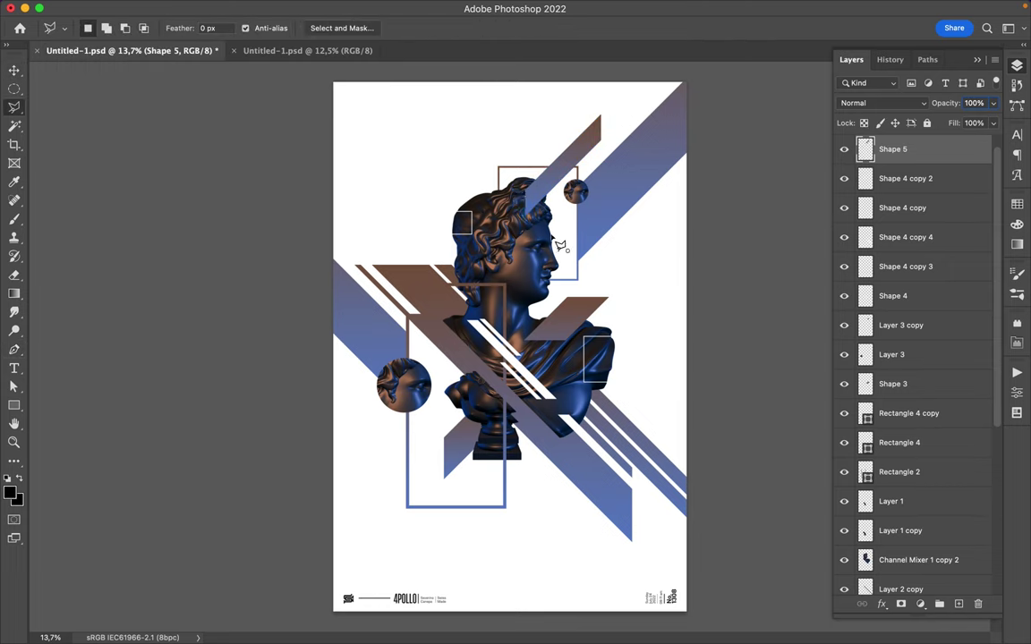
{"action": "key", "text": "v"}
{"action": "left_click_drag", "start_coordinate": [558, 175], "coordinate": [535, 180]}
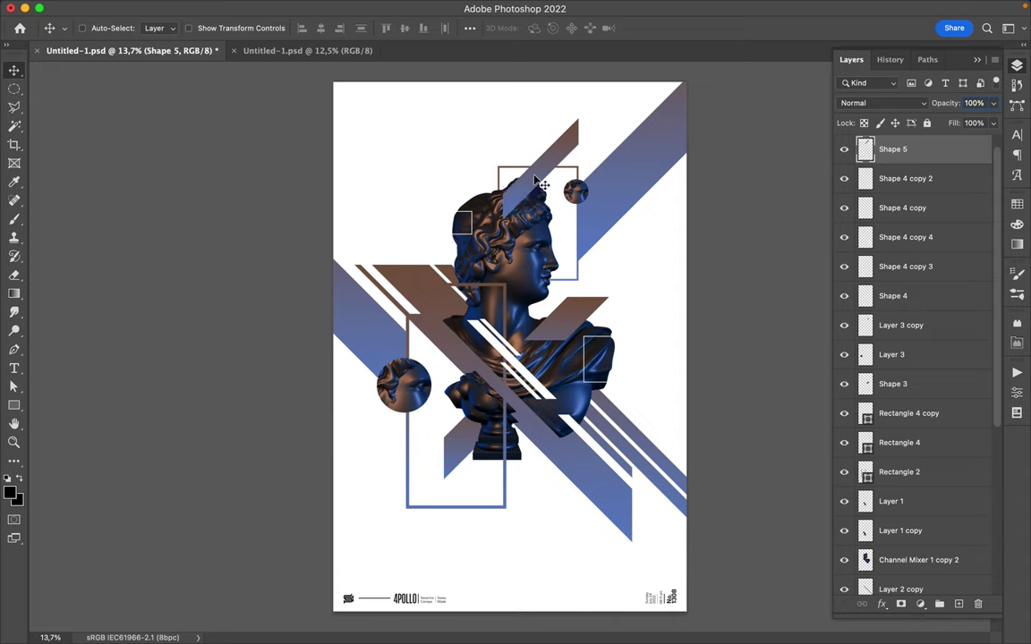
{"action": "left_click_drag", "start_coordinate": [539, 166], "coordinate": [554, 181]}
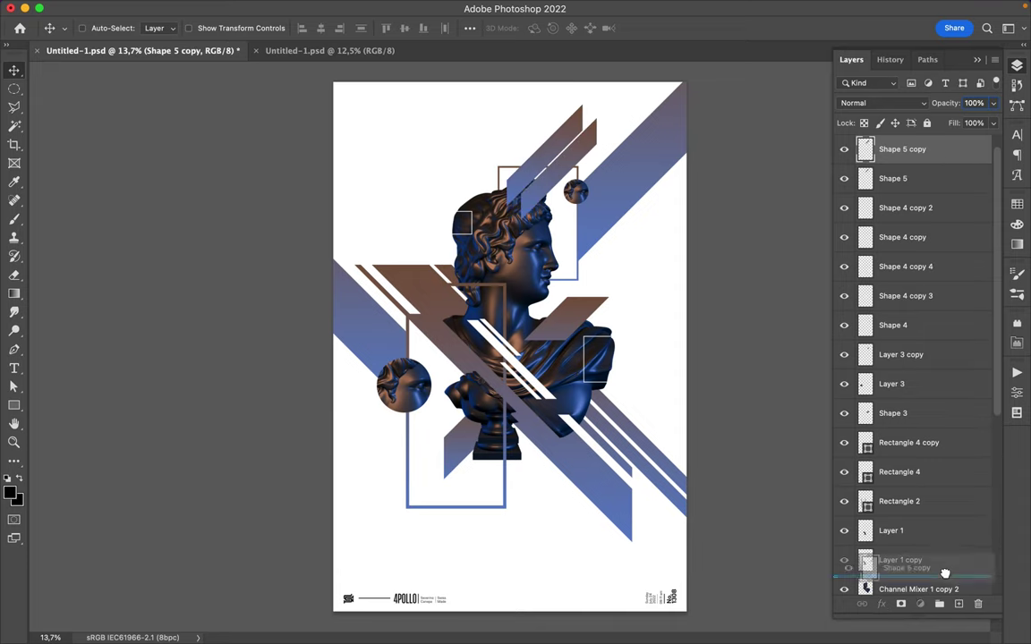
{"action": "left_click_drag", "start_coordinate": [895, 148], "coordinate": [895, 541]}
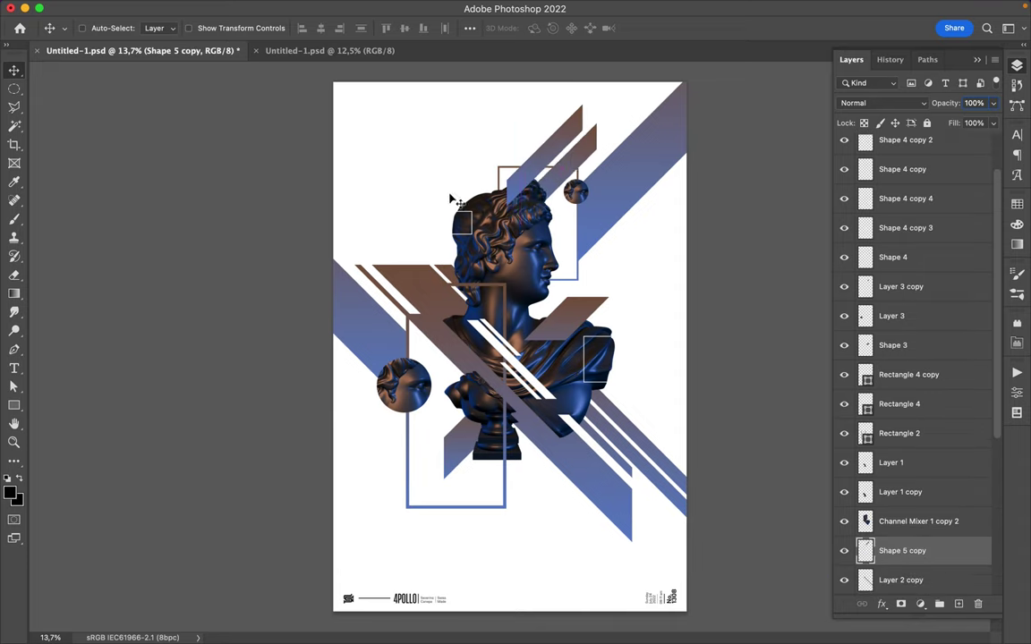
Add a small shrunken stripe copy at the top-left, duplicate it near the stack top, and select Shape 4 copy 2
{"action": "left_click_drag", "start_coordinate": [586, 473], "coordinate": [563, 314]}
{"action": "key", "text": "ctrl+t"}
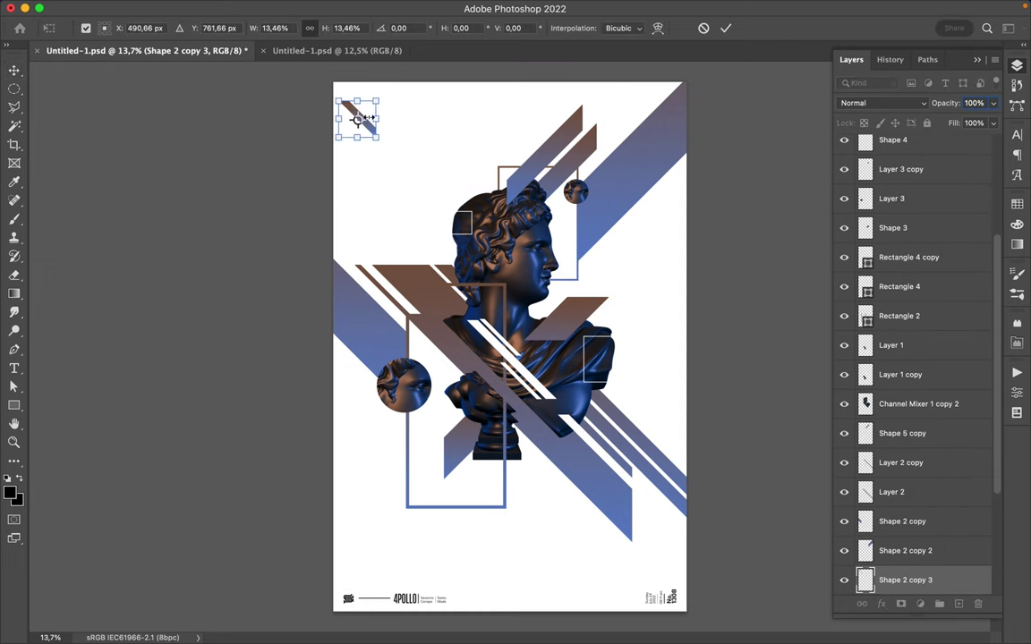
{"action": "left_click_drag", "start_coordinate": [610, 380], "coordinate": [374, 130]}
{"action": "left_click_drag", "start_coordinate": [474, 212], "coordinate": [483, 204]}
{"action": "left_click_drag", "start_coordinate": [904, 580], "coordinate": [886, 159]}
{"action": "scroll", "coordinate": [535, 345], "scroll_direction": "up", "scroll_amount": 2}
{"action": "scroll", "coordinate": [535, 345], "scroll_direction": "up", "scroll_amount": 5}
{"action": "left_click", "coordinate": [511, 349], "text": "ctrl"}
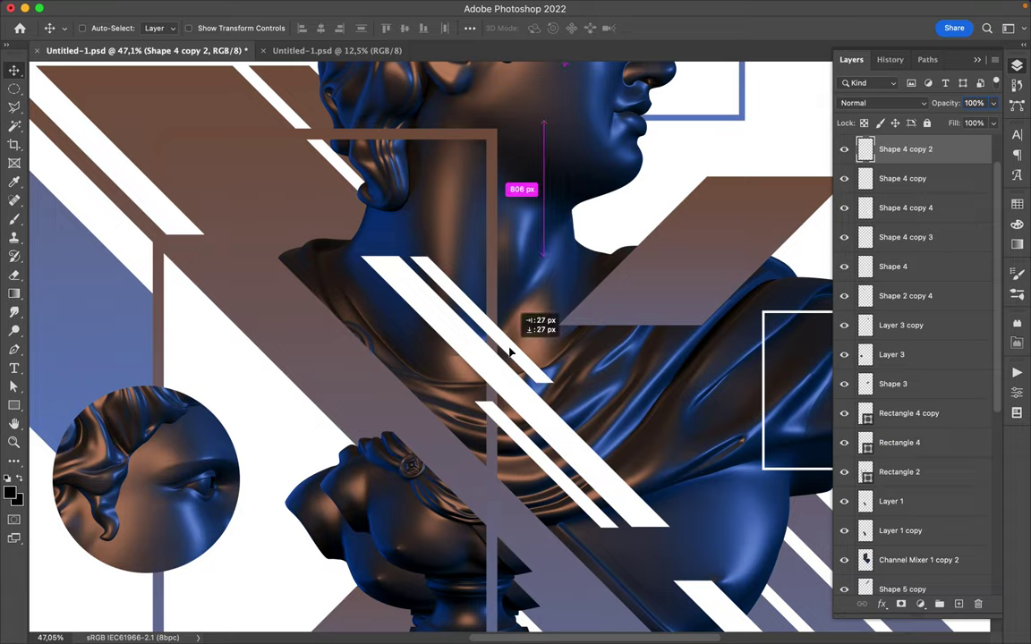
{"action": "scroll", "coordinate": [617, 371], "scroll_direction": "down", "scroll_amount": 2}
{"action": "scroll", "coordinate": [626, 364], "scroll_direction": "down", "scroll_amount": 1}
Draw an ellipse over the bust's jaw and neck with no fill and a white outline
{"action": "key", "text": "u"}
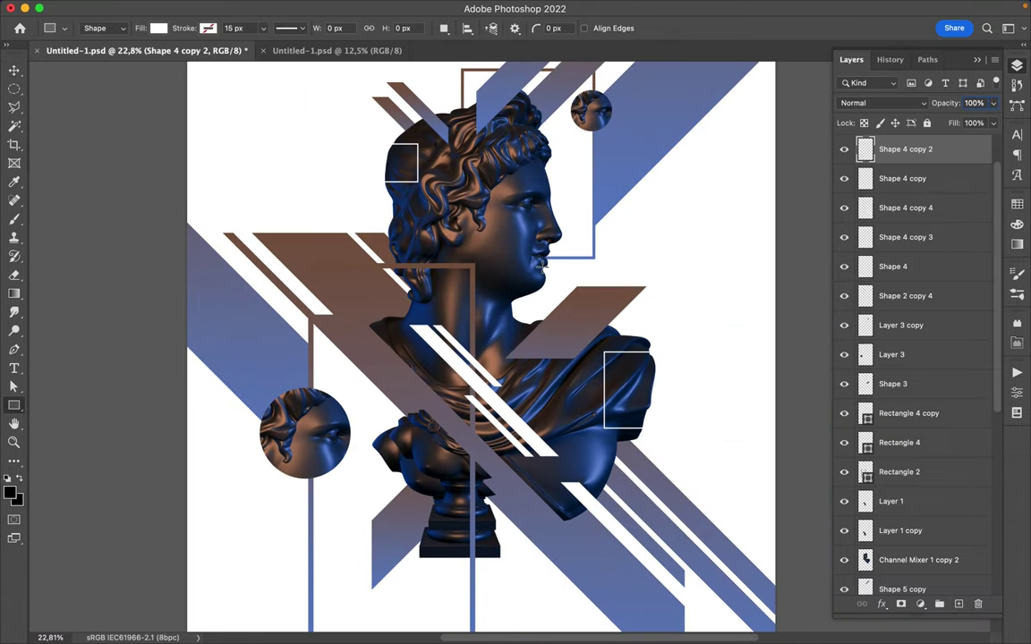
{"action": "left_click_drag", "start_coordinate": [429, 280], "coordinate": [504, 356]}
{"action": "left_click", "coordinate": [158, 27]}
{"action": "left_click", "coordinate": [78, 51]}
{"action": "left_click", "coordinate": [208, 27]}
{"action": "left_click", "coordinate": [116, 104]}
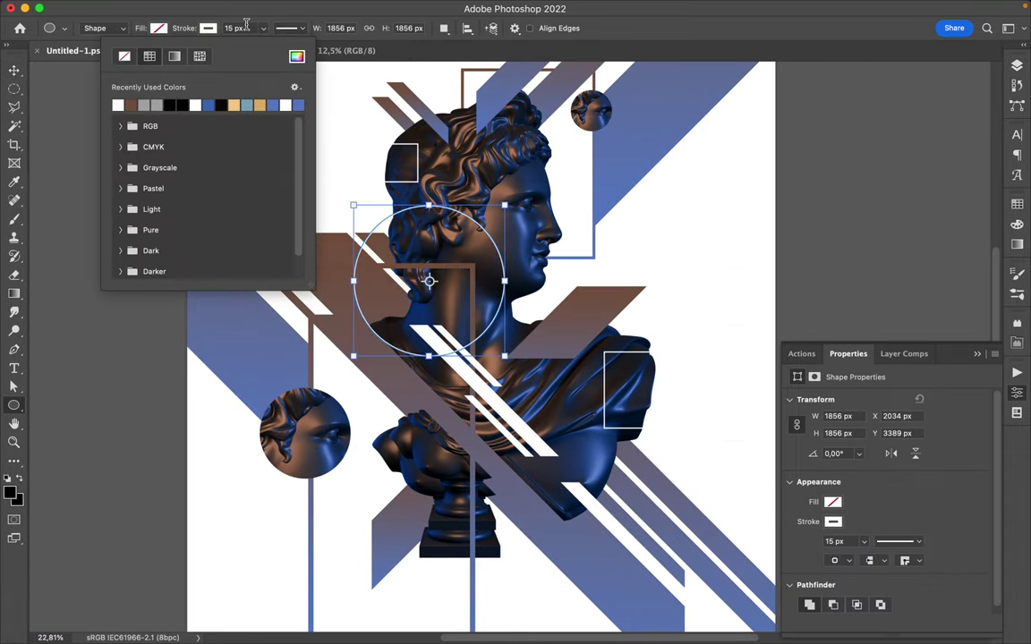
{"action": "left_click", "coordinate": [208, 28]}
Delete the ellipse's left anchor point so only a white arc remains
{"action": "key", "text": "a"}
{"action": "left_click", "coordinate": [351, 280]}
{"action": "key", "text": "Delete"}
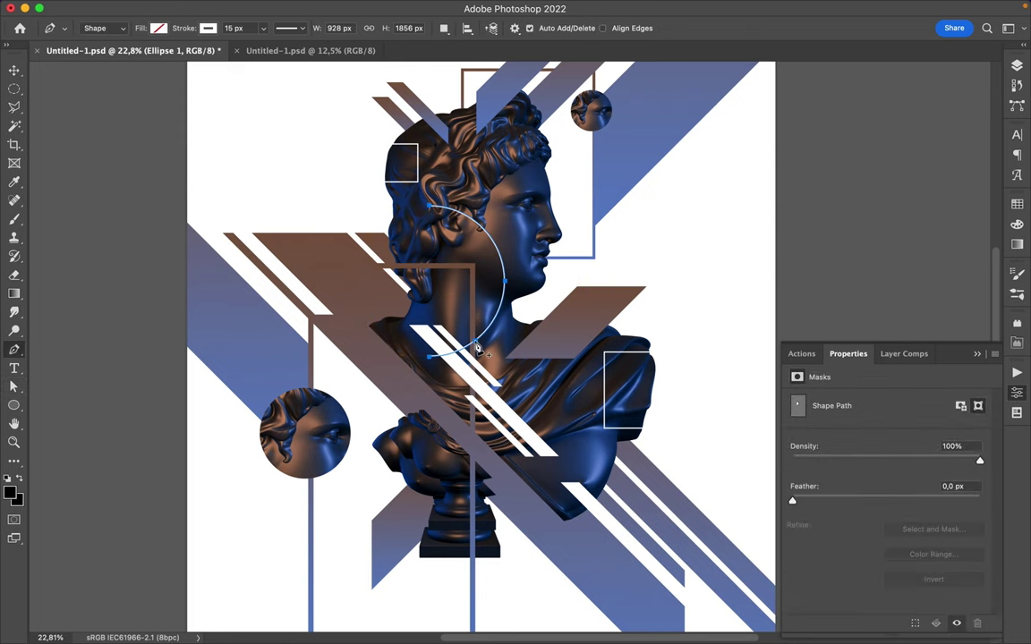
{"action": "key", "text": "v"}
{"action": "key", "text": "ctrl+t"}
{"action": "key", "text": "Return"}
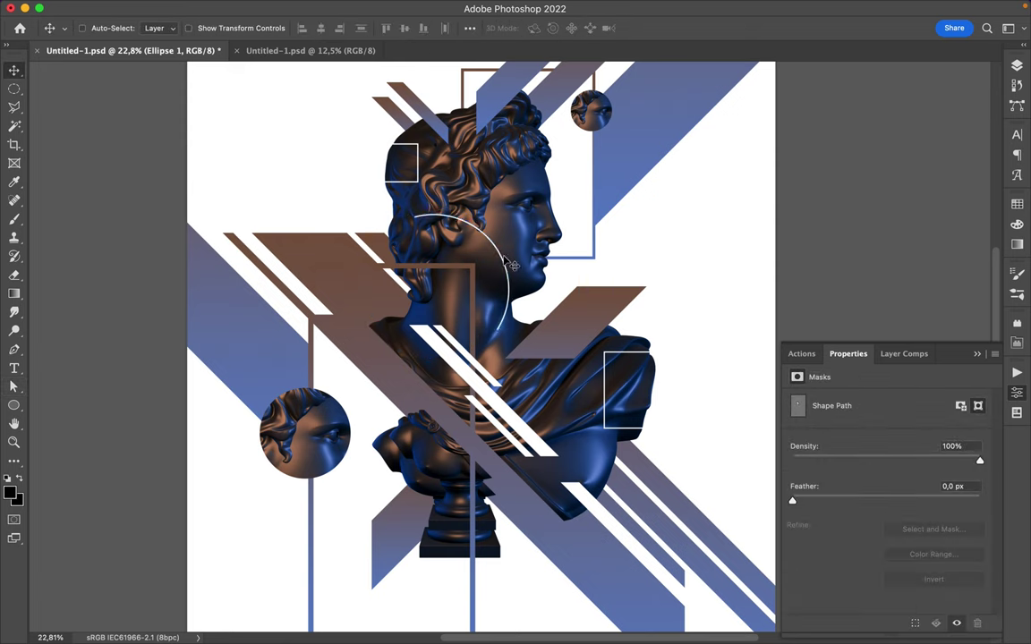
{"action": "scroll", "coordinate": [535, 275], "scroll_direction": "down", "scroll_amount": 2}
Give the small circle a gradient fill, then duplicate and enlarge it near the bust's base
{"action": "key", "text": "u"}
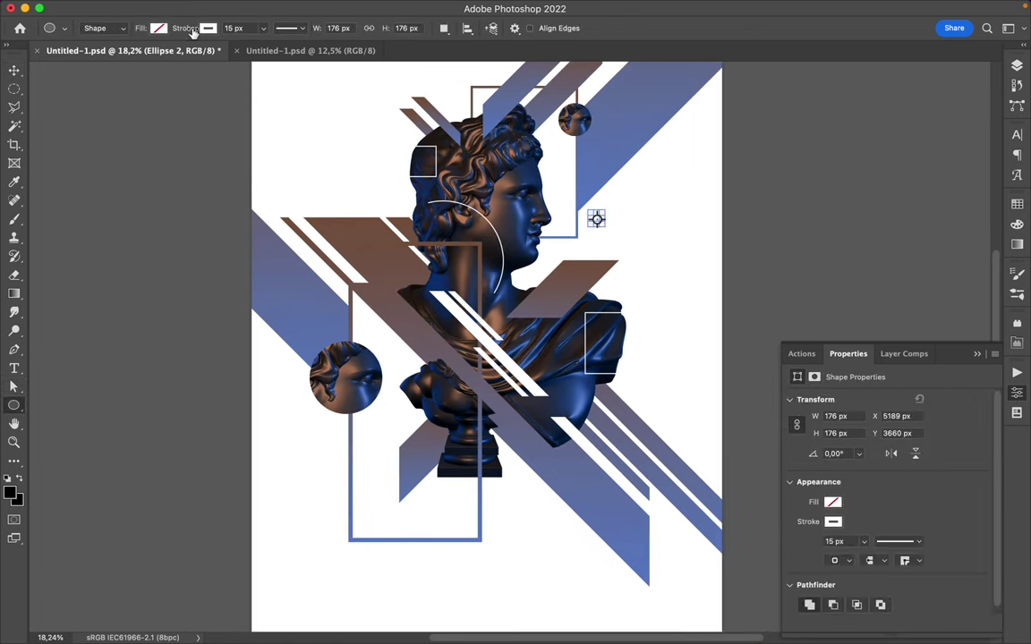
{"action": "left_click", "coordinate": [159, 27]}
{"action": "left_click", "coordinate": [124, 55]}
{"action": "key", "text": "v"}
{"action": "mouse_move", "coordinate": [596, 219]}
{"action": "left_mouse_down"}
{"action": "mouse_move", "coordinate": [396, 195]}
{"action": "mouse_move", "coordinate": [577, 546]}
{"action": "left_mouse_up"}
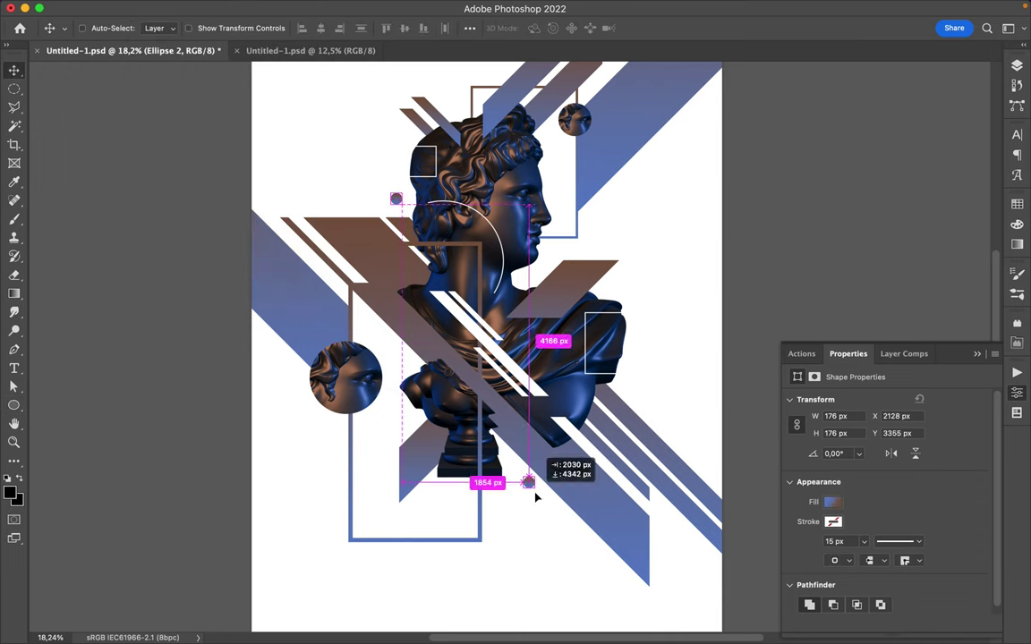
{"action": "key", "text": "ctrl+t"}
{"action": "left_click_drag", "start_coordinate": [623, 591], "coordinate": [654, 581]}
{"action": "key", "text": "Return"}
{"action": "left_click_drag", "start_coordinate": [577, 546], "coordinate": [523, 492]}
Move the gradient circle's layer behind the bust and nudge it slightly higher
{"action": "left_click", "coordinate": [1017, 66]}
{"action": "left_click_drag", "start_coordinate": [904, 143], "coordinate": [890, 485]}
{"action": "left_click_drag", "start_coordinate": [533, 484], "coordinate": [532, 480]}
{"action": "right_click", "coordinate": [895, 485]}
{"action": "key", "text": "Escape"}
{"action": "key", "text": "m"}
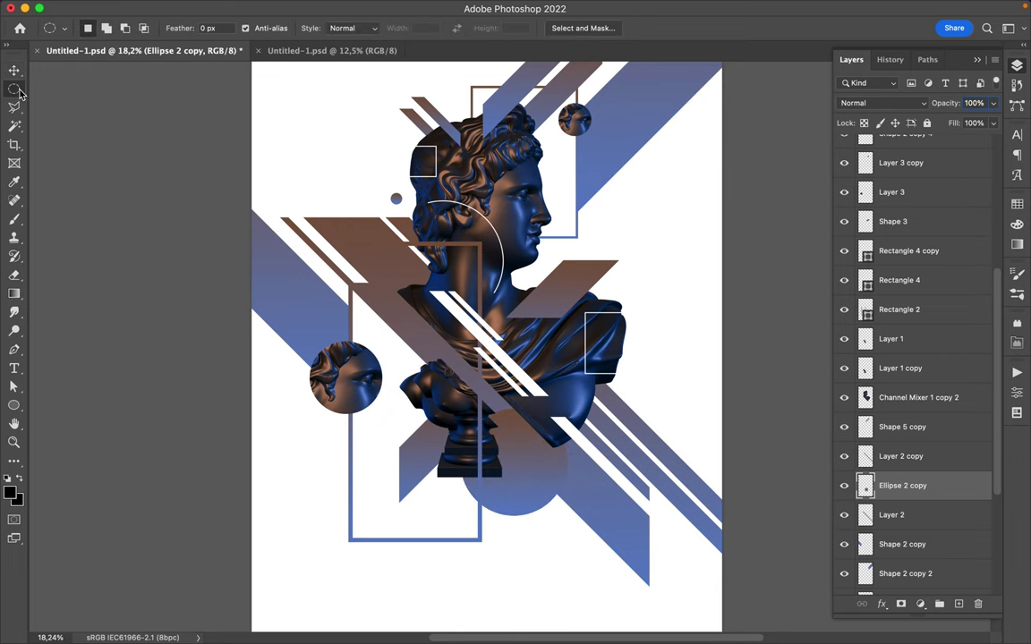
{"action": "scroll", "coordinate": [687, 359], "scroll_direction": "up", "scroll_amount": 2}
Draw a white circle on the chest, raise its layer, and add a smaller copy up-left
{"action": "key", "text": "u"}
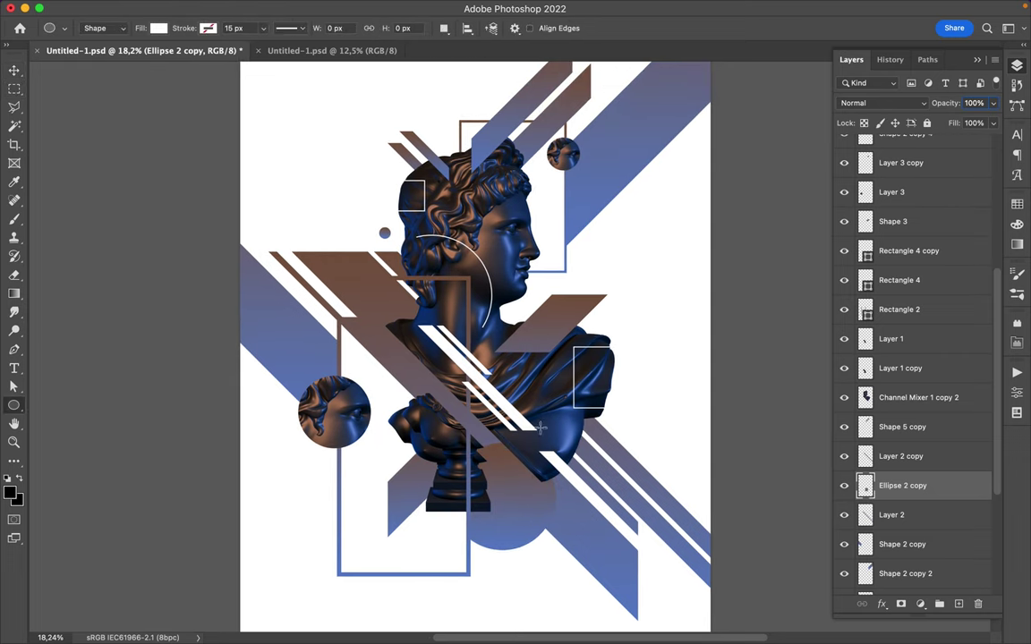
{"action": "left_click_drag", "start_coordinate": [520, 495], "coordinate": [495, 476]}
{"action": "key", "text": "ctrl+shift+bracketright"}
{"action": "key", "text": "v"}
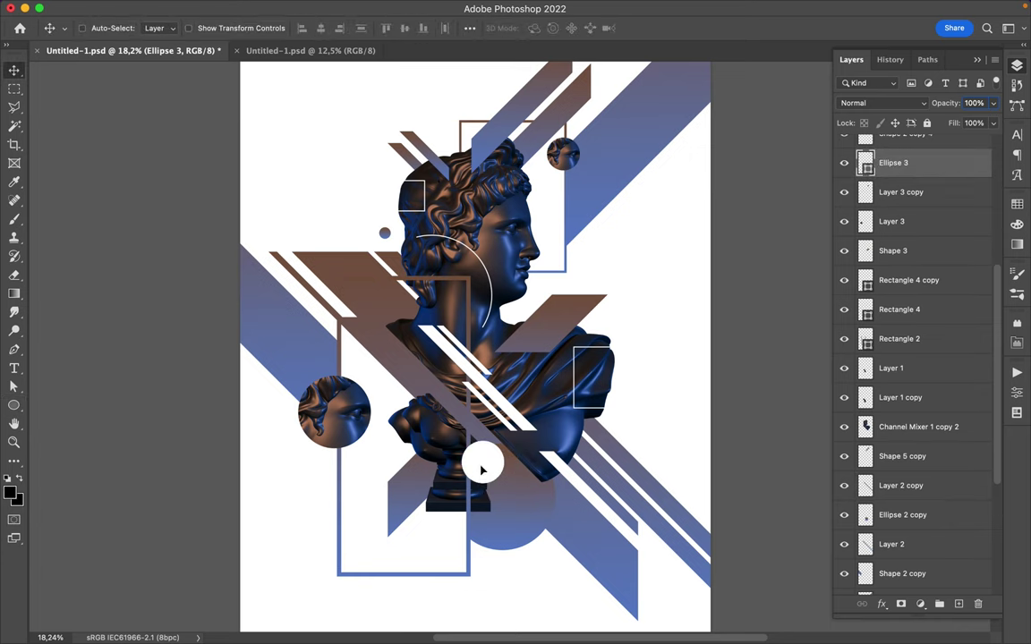
{"action": "key", "text": "ctrl+j"}
{"action": "key", "text": "ctrl+t"}
{"action": "left_click_drag", "start_coordinate": [474, 466], "coordinate": [419, 415]}
{"action": "key", "text": "Return"}
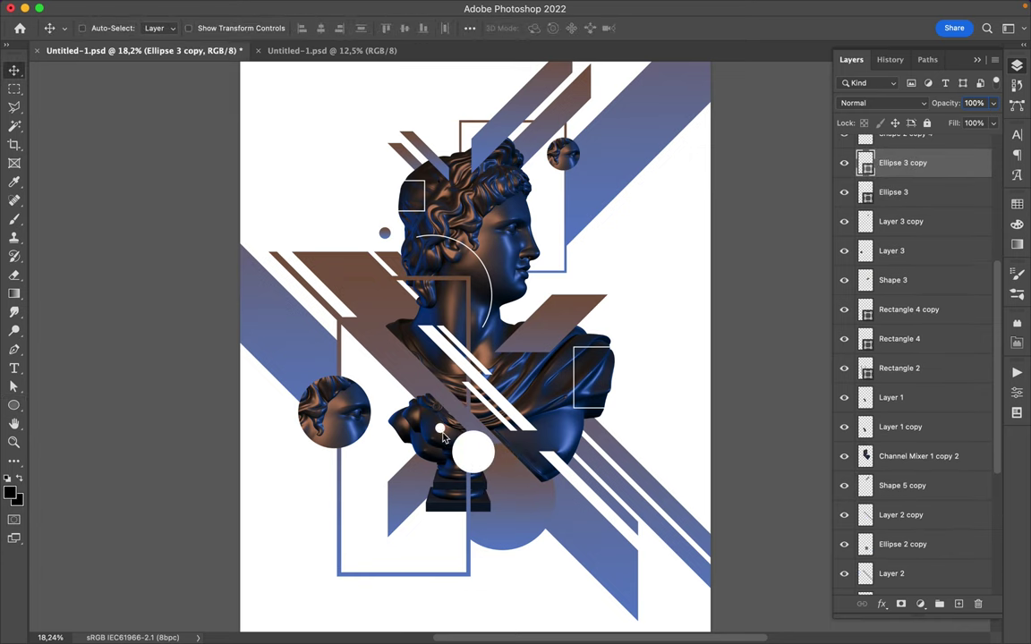
Duplicate the small white circle to a new spot on the poster
{"action": "scroll", "coordinate": [567, 436], "scroll_direction": "down", "scroll_amount": 1}
{"action": "left_click_drag", "start_coordinate": [482, 402], "coordinate": [586, 343]}
{"action": "scroll", "coordinate": [537, 376], "scroll_direction": "up", "scroll_amount": 3}
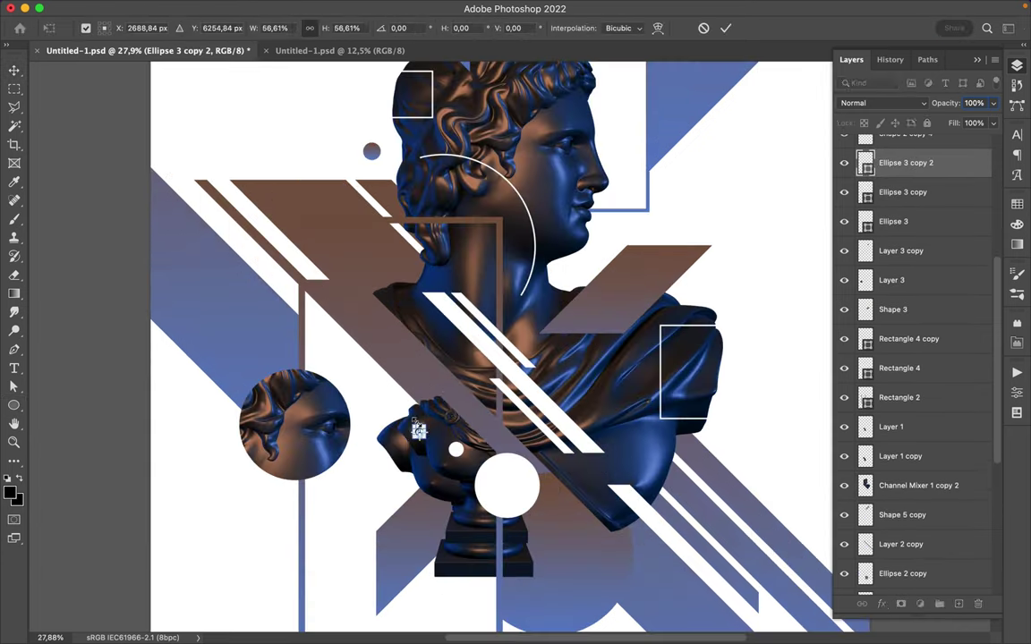
{"action": "scroll", "coordinate": [586, 342], "scroll_direction": "down", "scroll_amount": 1}
{"action": "scroll", "coordinate": [616, 339], "scroll_direction": "down", "scroll_amount": 3}
Draw a large circle at upper left with no fill and a blue-brown gradient outline
{"action": "key", "text": "u"}
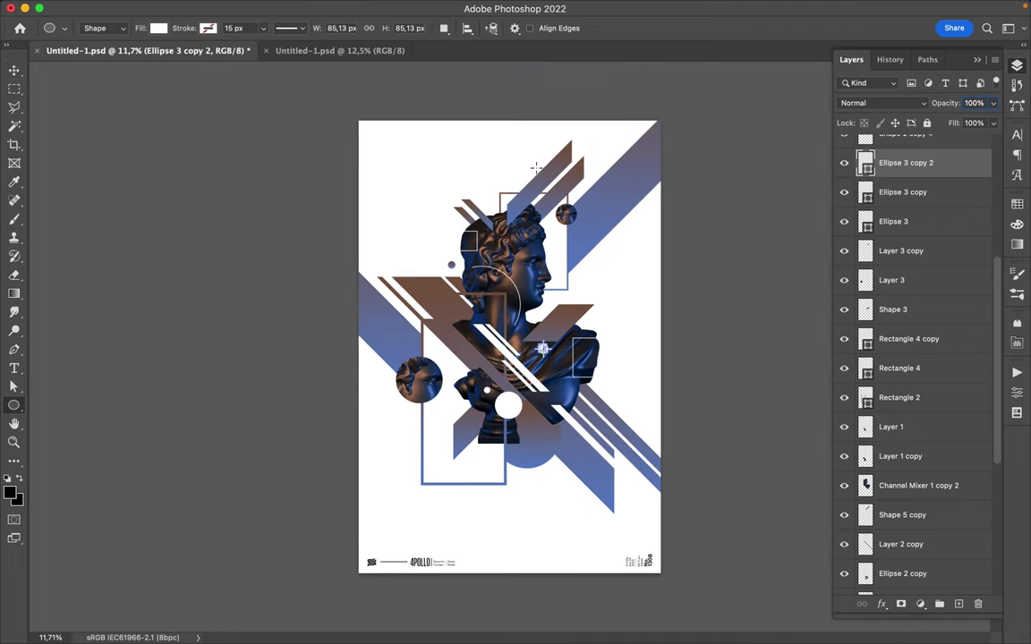
{"action": "left_click_drag", "start_coordinate": [377, 155], "coordinate": [565, 341]}
{"action": "left_click", "coordinate": [159, 27]}
{"action": "left_click", "coordinate": [127, 51]}
{"action": "left_click", "coordinate": [99, 106]}
{"action": "left_click", "coordinate": [76, 51]}
{"action": "left_click", "coordinate": [208, 28]}
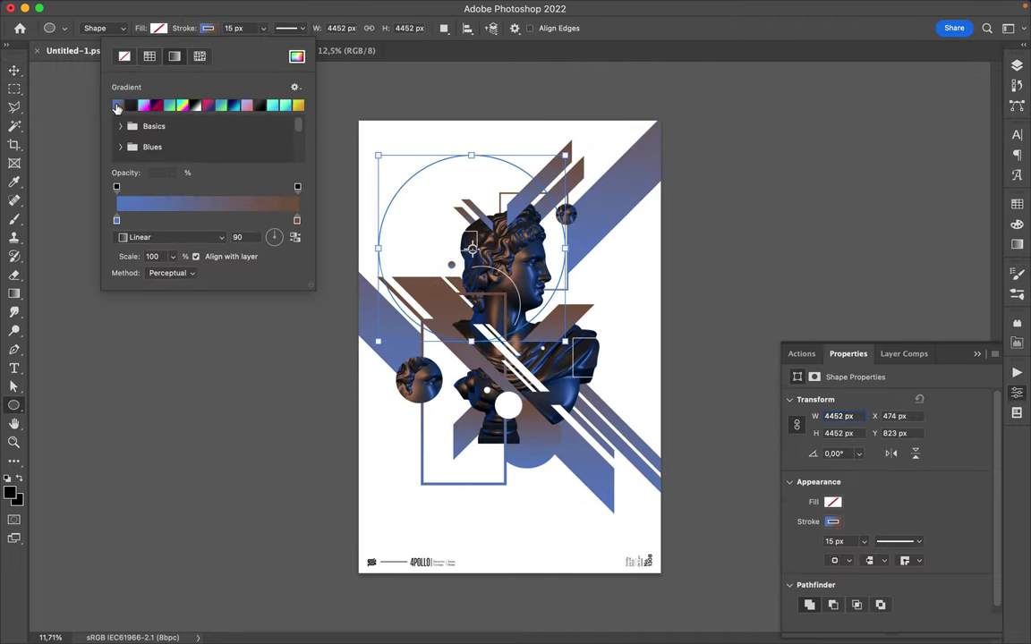
{"action": "key", "text": "v"}
{"action": "scroll", "coordinate": [439, 134], "scroll_direction": "up", "scroll_amount": 1}
Delete the circle's lower-left anchor points, leaving an arc over the head, then deselect the path
{"action": "key", "text": "a"}
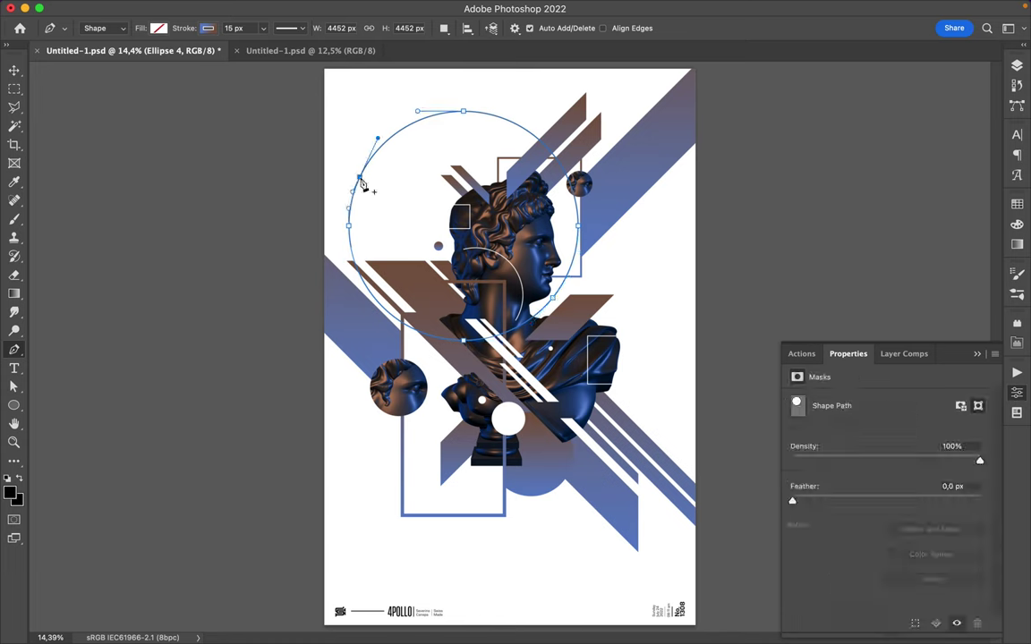
{"action": "left_click_drag", "start_coordinate": [327, 170], "coordinate": [465, 349]}
{"action": "key", "text": "Delete"}
{"action": "left_click", "coordinate": [466, 349]}
{"action": "key", "text": "v"}
{"action": "left_click", "coordinate": [584, 185]}
{"action": "key", "text": "p"}
{"action": "left_click", "coordinate": [578, 261], "text": "ctrl"}
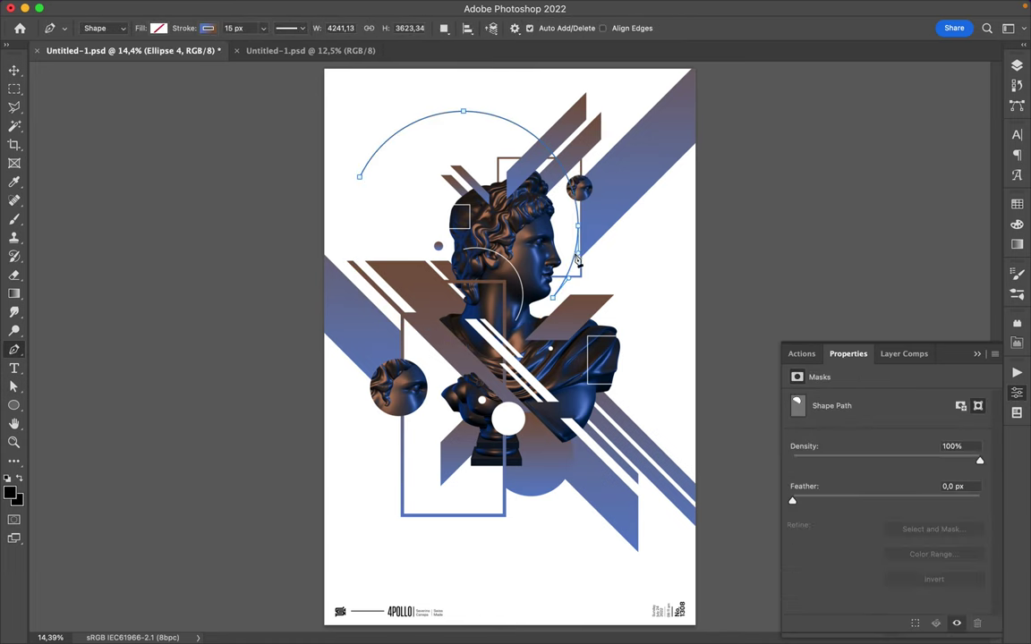
{"action": "key", "text": "a"}
{"action": "left_click", "coordinate": [625, 303]}
{"action": "key", "text": "v"}
{"action": "scroll", "coordinate": [384, 198], "scroll_direction": "down", "scroll_amount": 1}
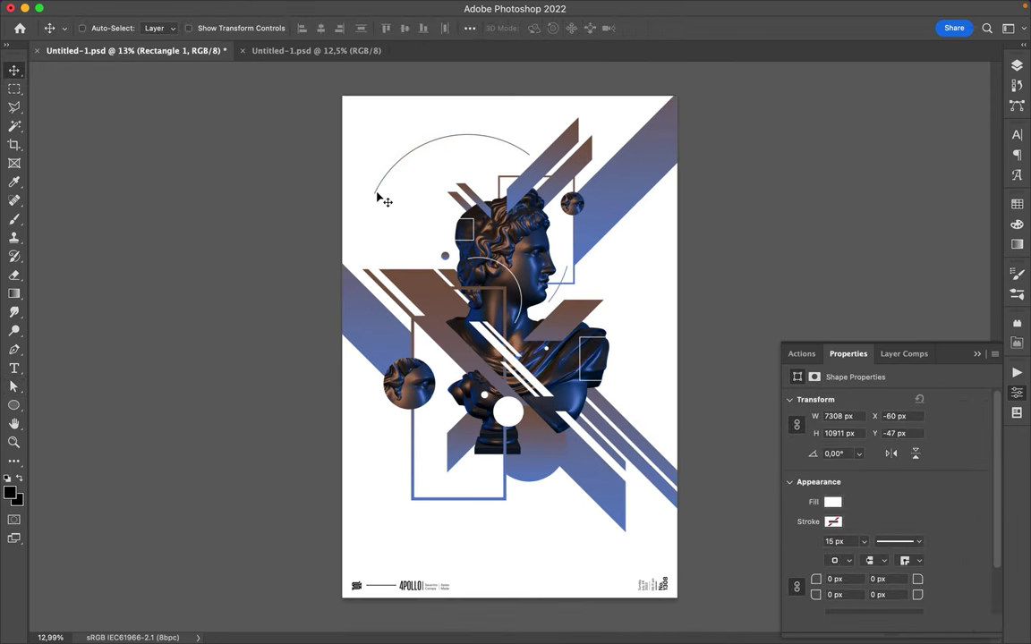
Save the Apollo poster document with Ctrl+S
{"action": "key", "text": "ctrl+s"}
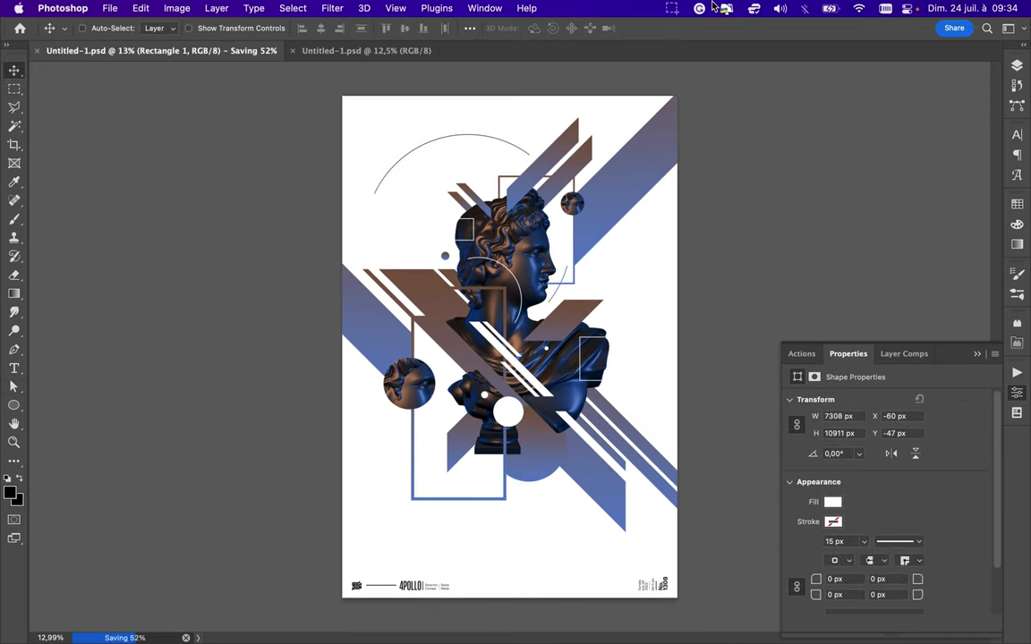